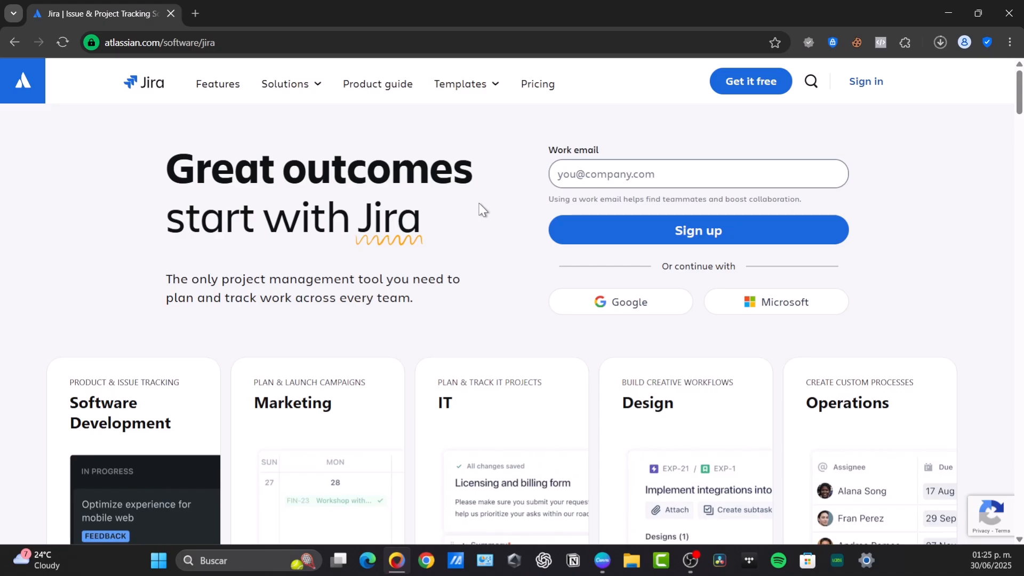
Sign up for Jira with the existing Google account and create the site under its suggested name.
click(664, 310)
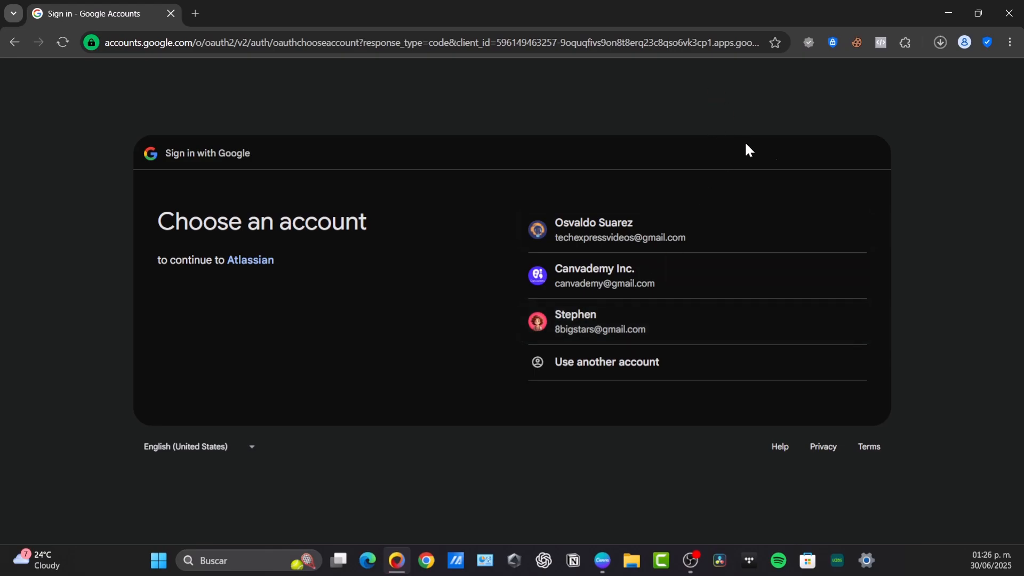
click(640, 223)
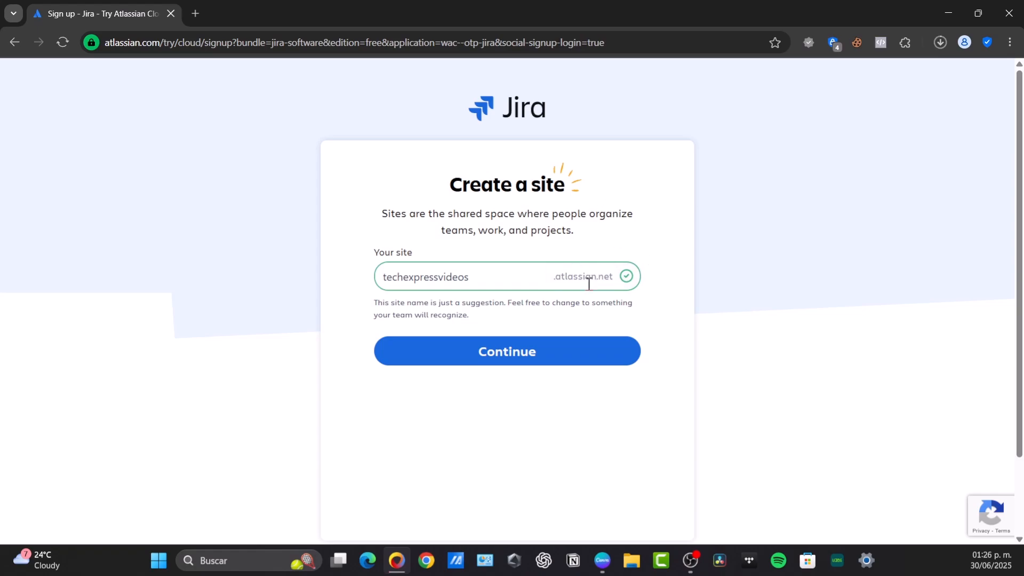
click(477, 275)
click(542, 352)
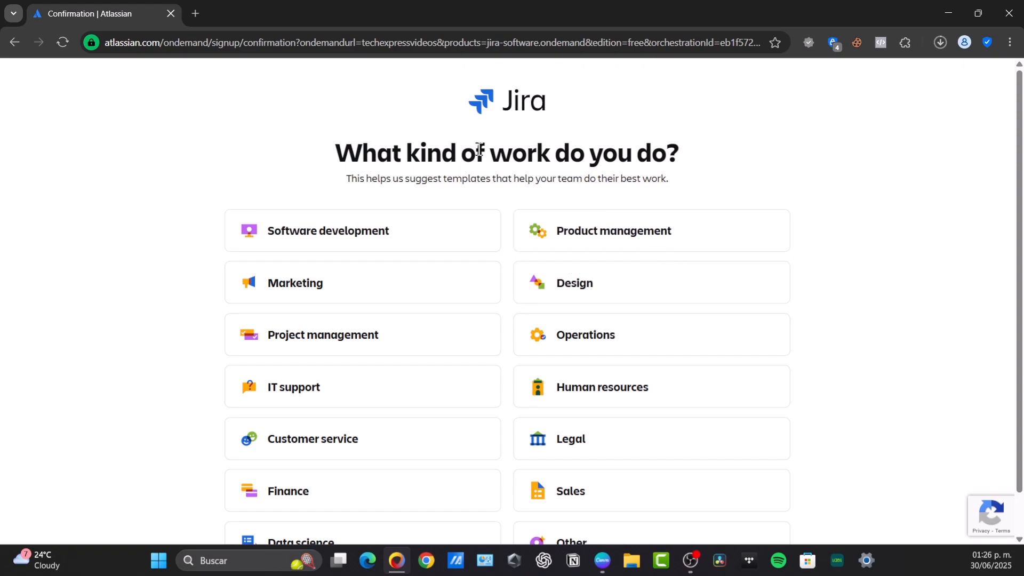
Choose Project management as the kind of work, select the Project management template and continue the setup.
drag(490, 153, 552, 153)
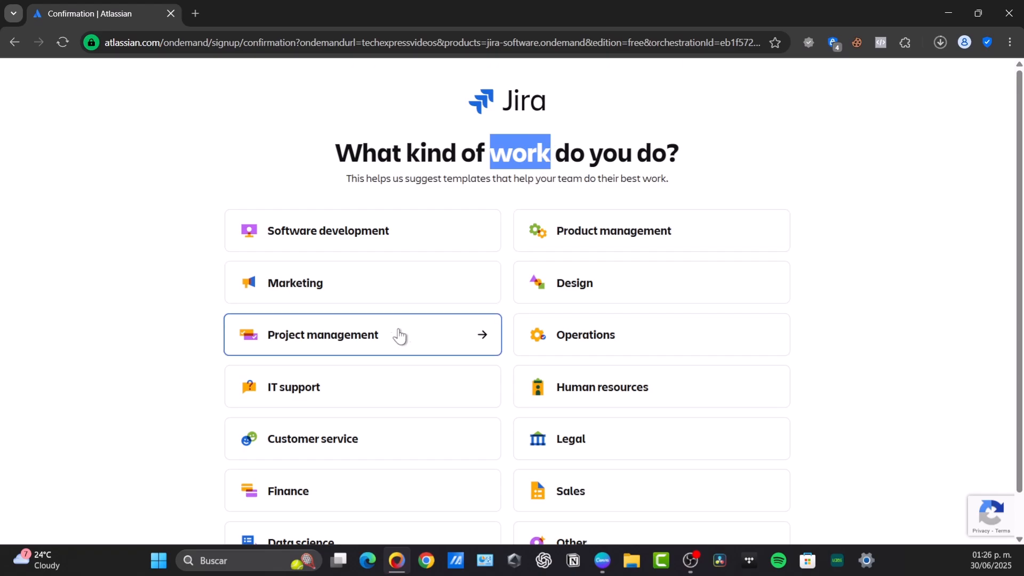
click(368, 352)
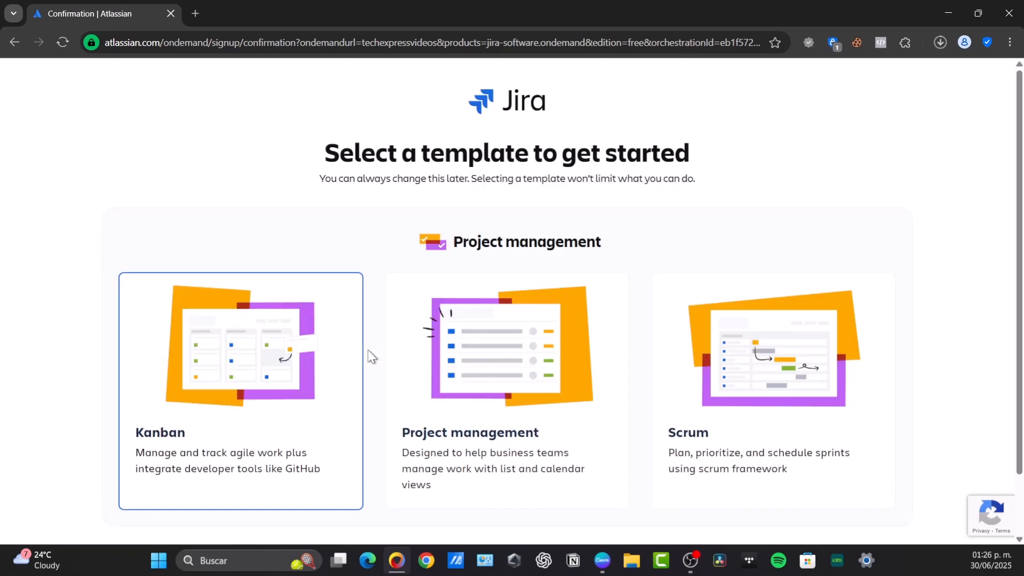
scroll(647, 197, down, 1)
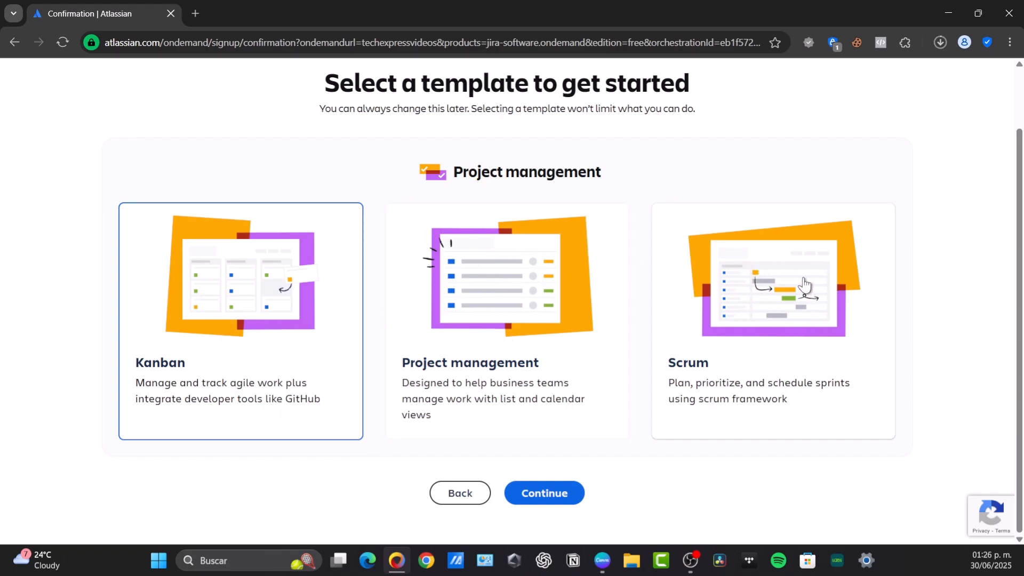
click(587, 308)
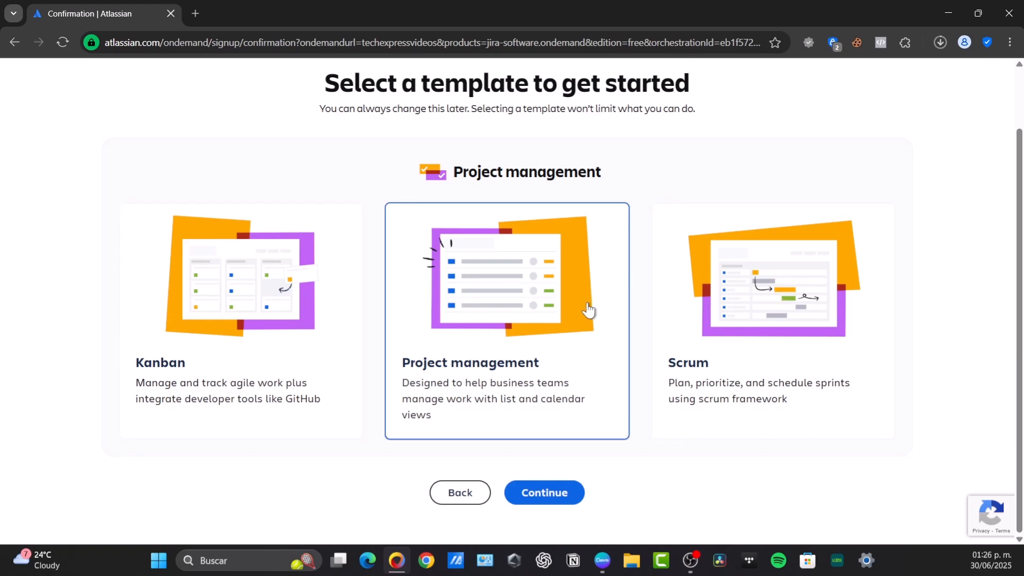
click(550, 503)
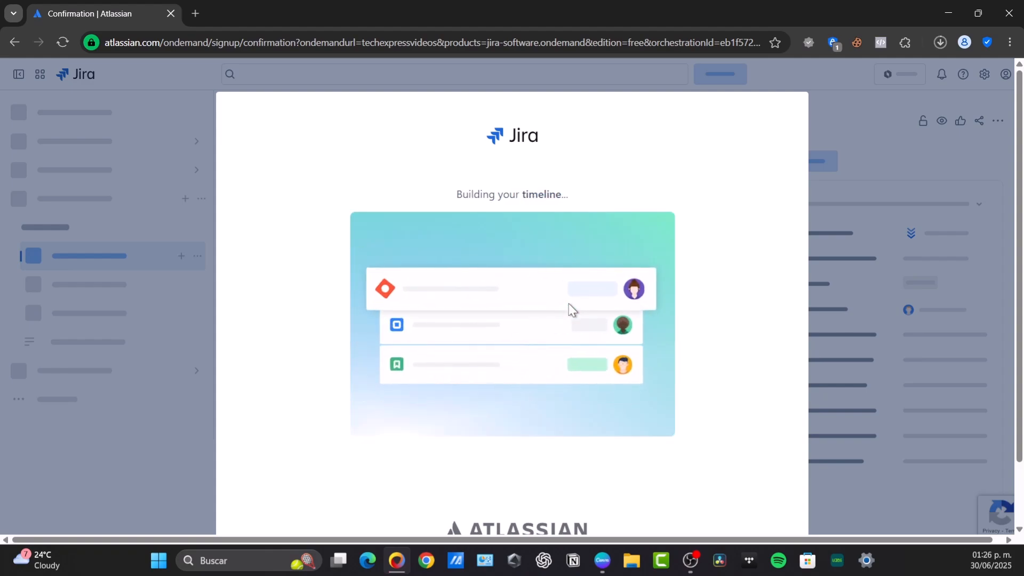
scroll(573, 312, down, 1)
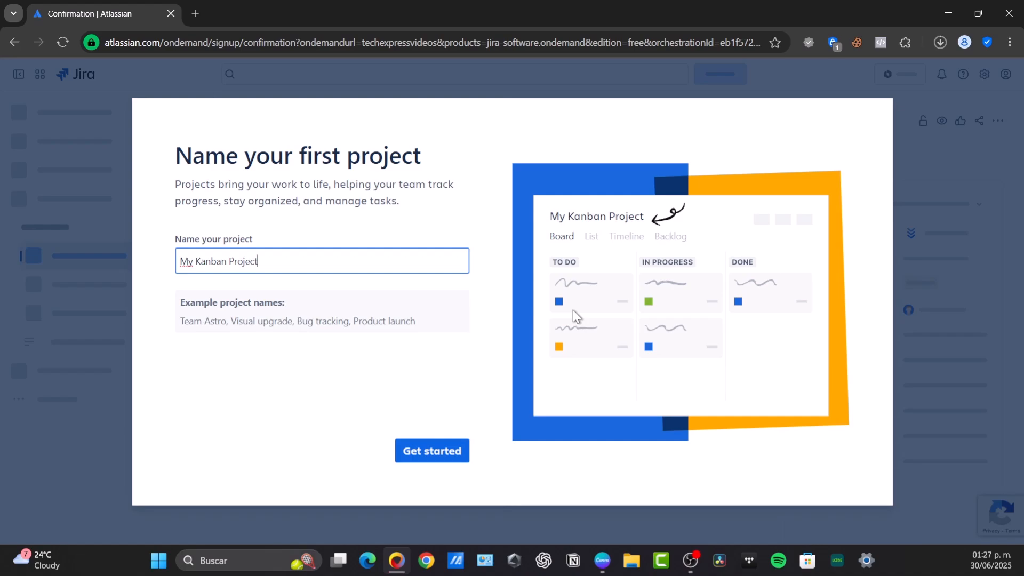
Name the first project "Youtube Channel" and get started with it.
drag(267, 259, 165, 270)
text(T)
key(BackSpace)
text(Youtube Channel)
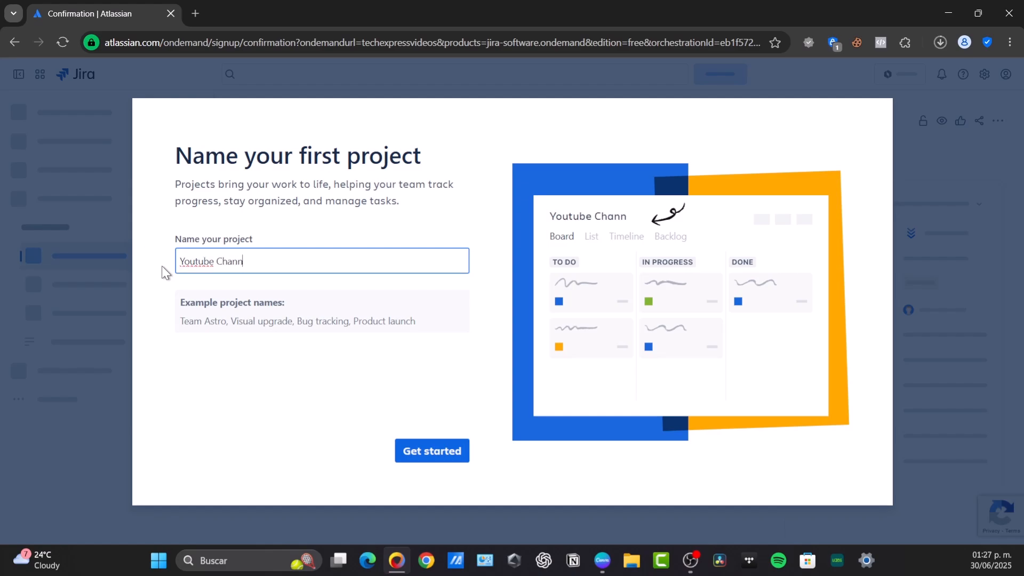
click(462, 459)
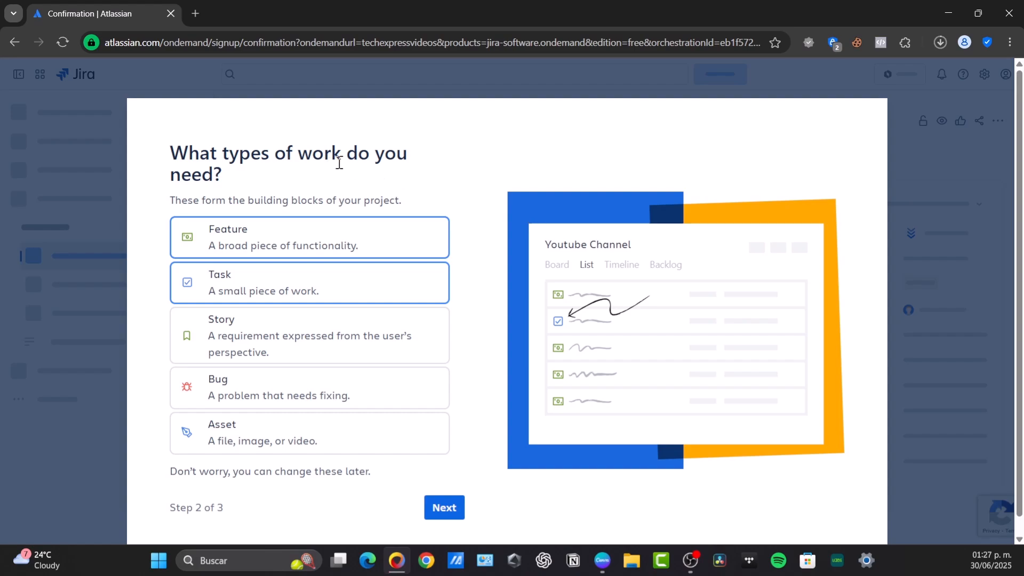
Deselect Feature so that Task is the only work type, and continue to the status setup.
click(344, 243)
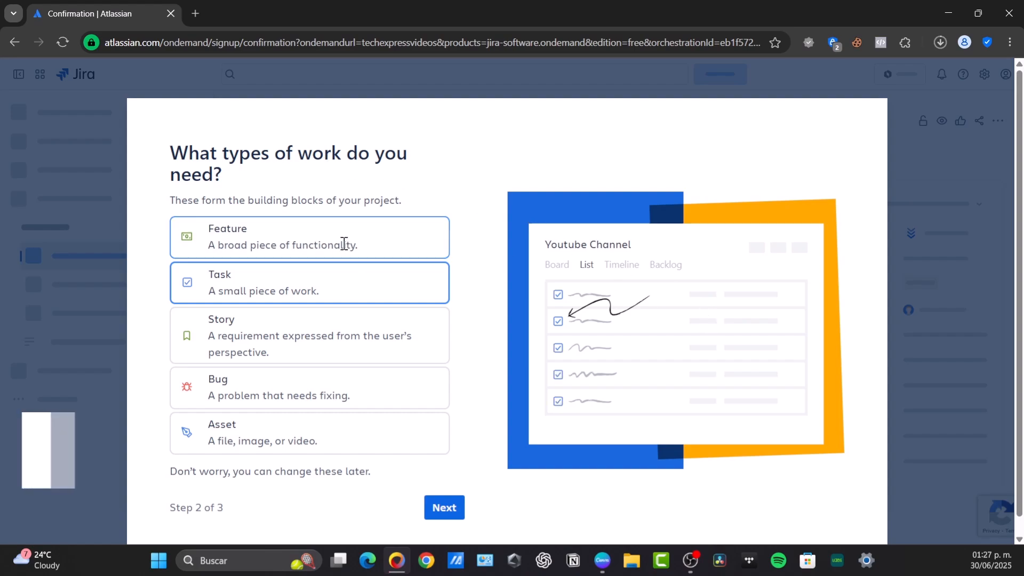
click(308, 405)
click(366, 394)
click(288, 244)
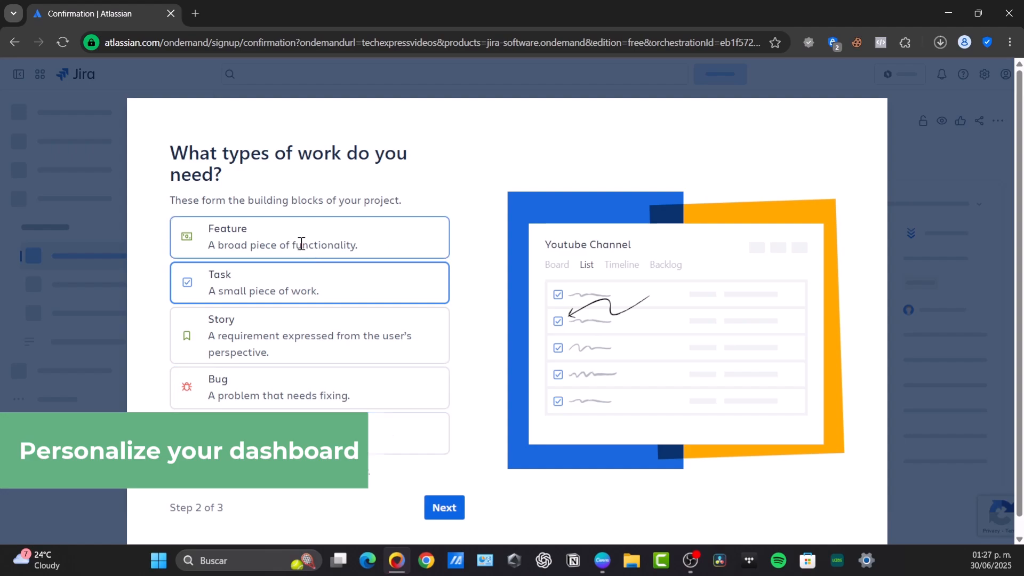
scroll(302, 308, down, 1)
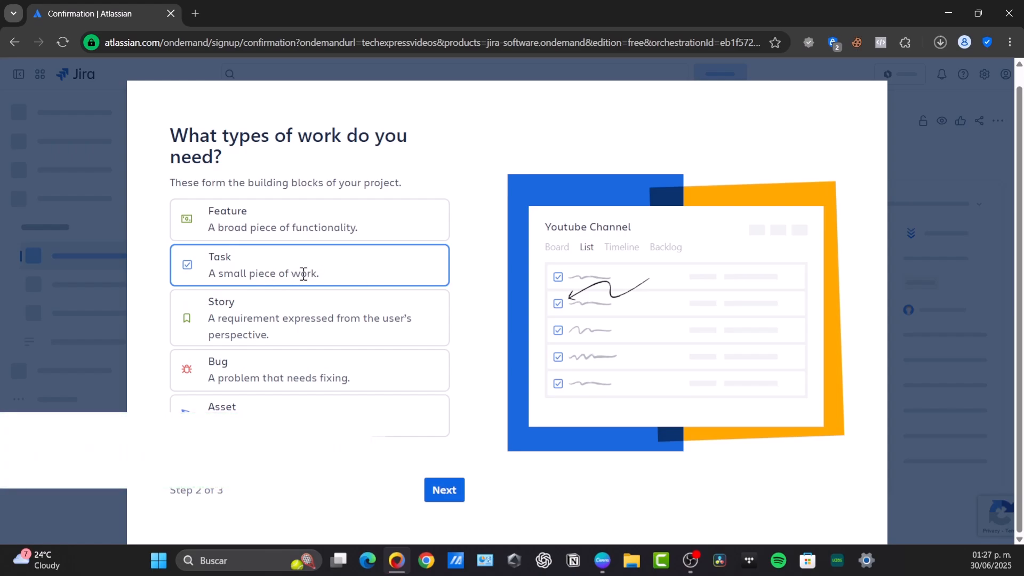
click(430, 489)
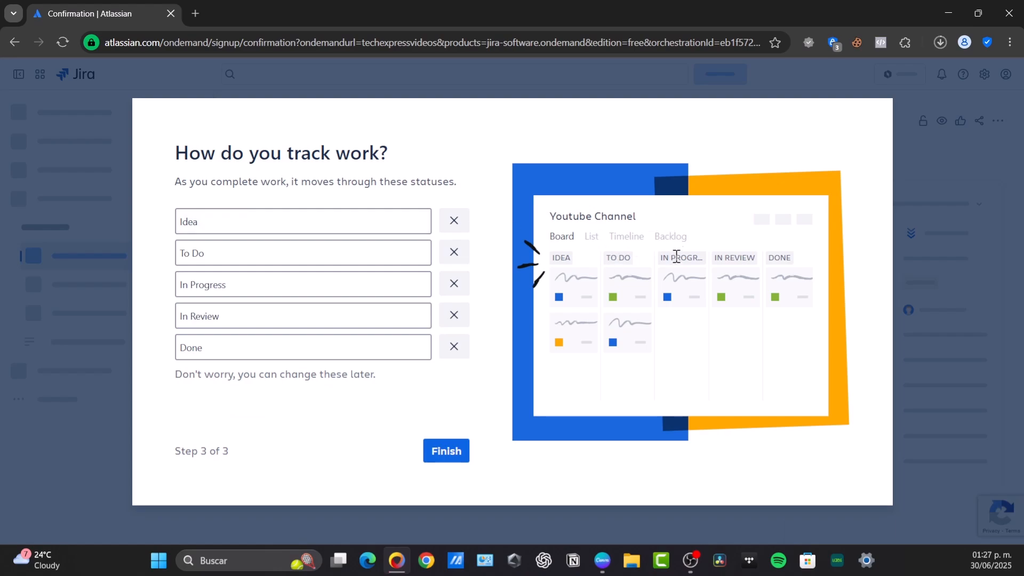
Remove the Done status and rename To Do, In Progress and In Review to Recording, Edit and Published, keeping Idea.
click(452, 347)
drag(219, 225, 165, 217)
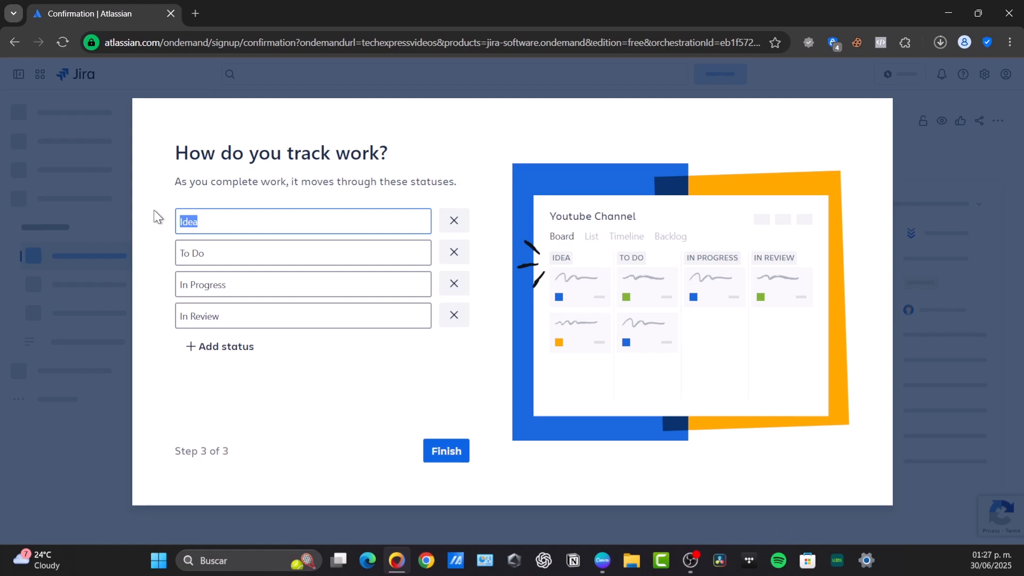
triple_click(249, 252)
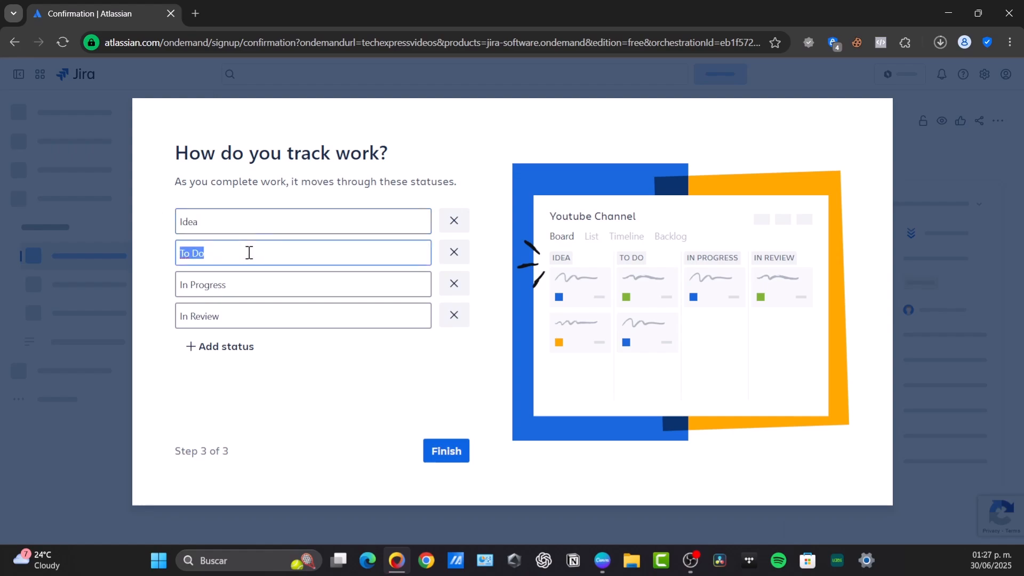
text(Recording)
key(Tab)
triple_click(260, 286)
text(Edit)
triple_click(294, 316)
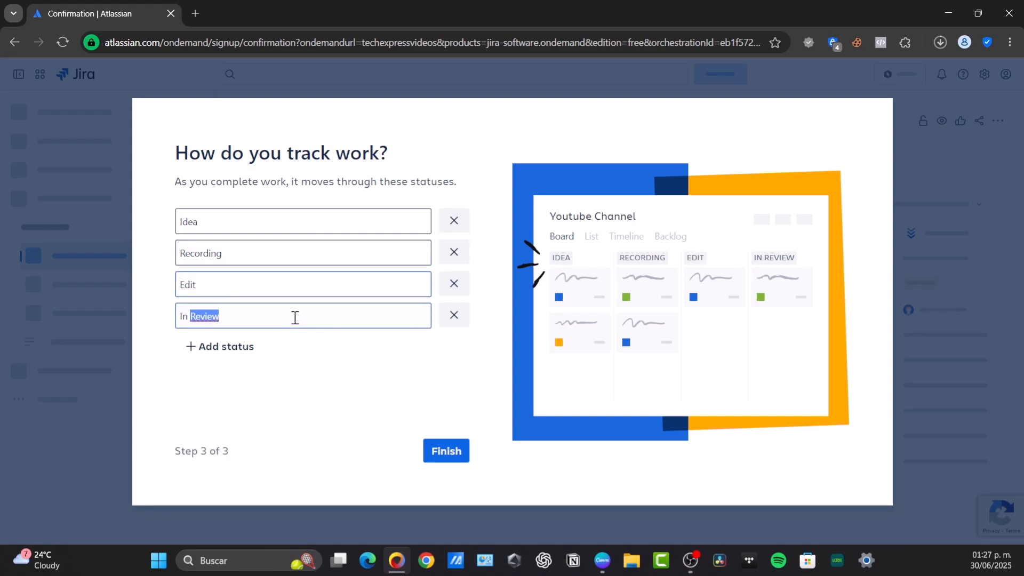
text(Published)
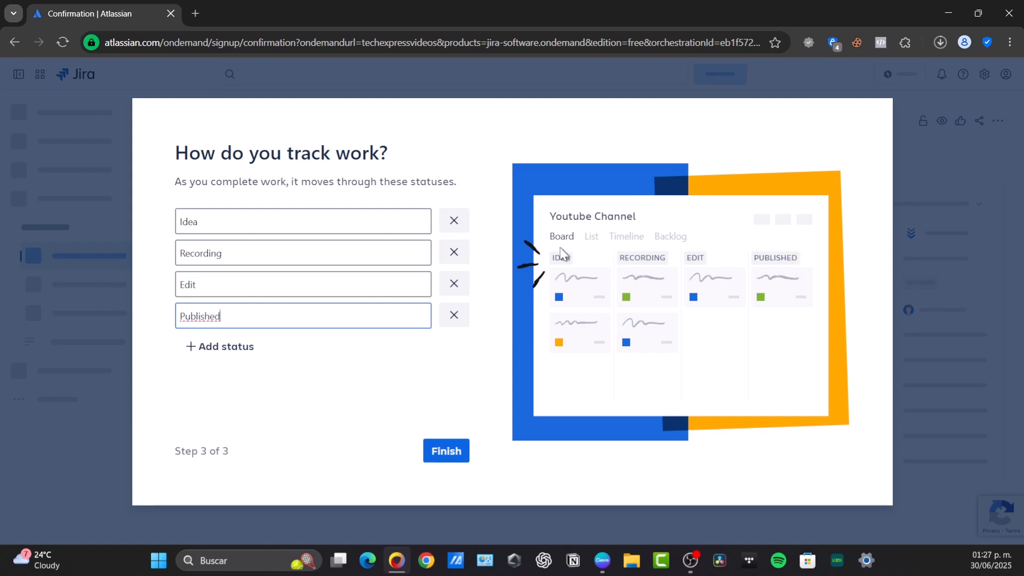
click(251, 348)
text(Brain)
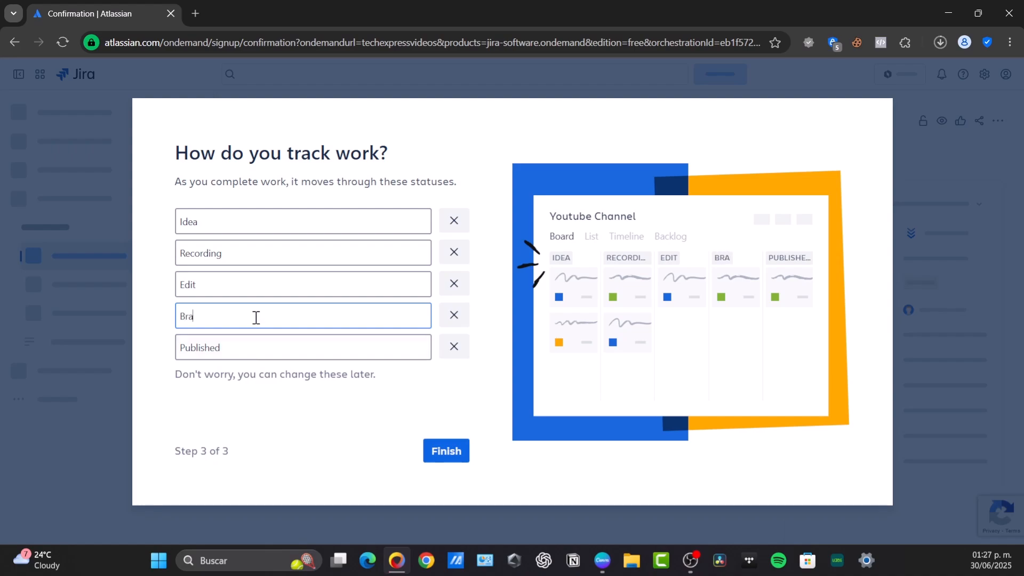
text(stor)
key(BackSpace)
key(BackSpace)
key(BackSpace)
key(BackSpace)
key(BackSpace)
key(BackSpace)
key(BackSpace)
key(BackSpace)
key(BackSpace)
text(archives)
key(ctrl+a)
key(BackSpace)
click(454, 319)
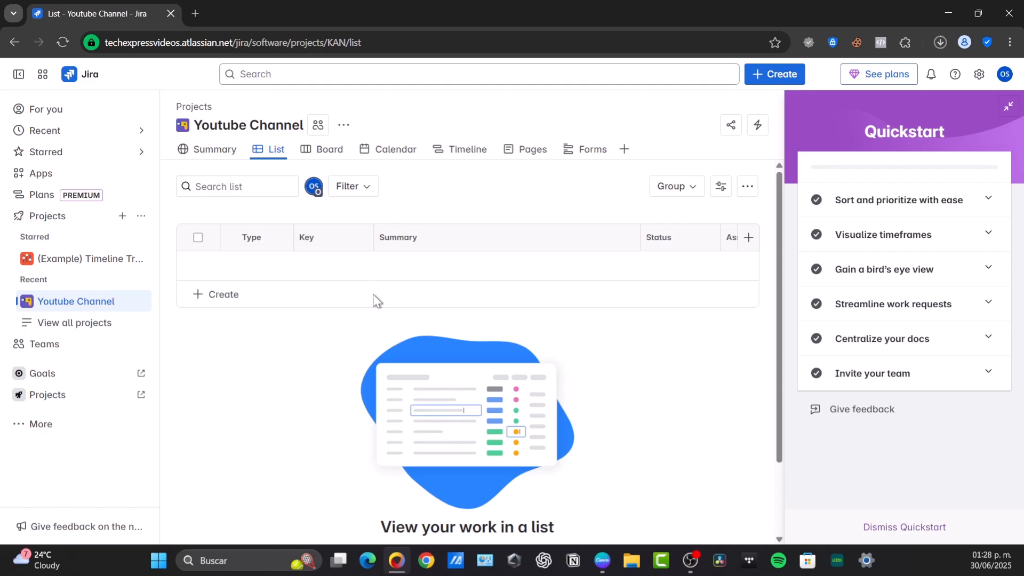
Collapse the Quickstart panel and look through the project's Summary, List, Board and Calendar views.
click(1007, 106)
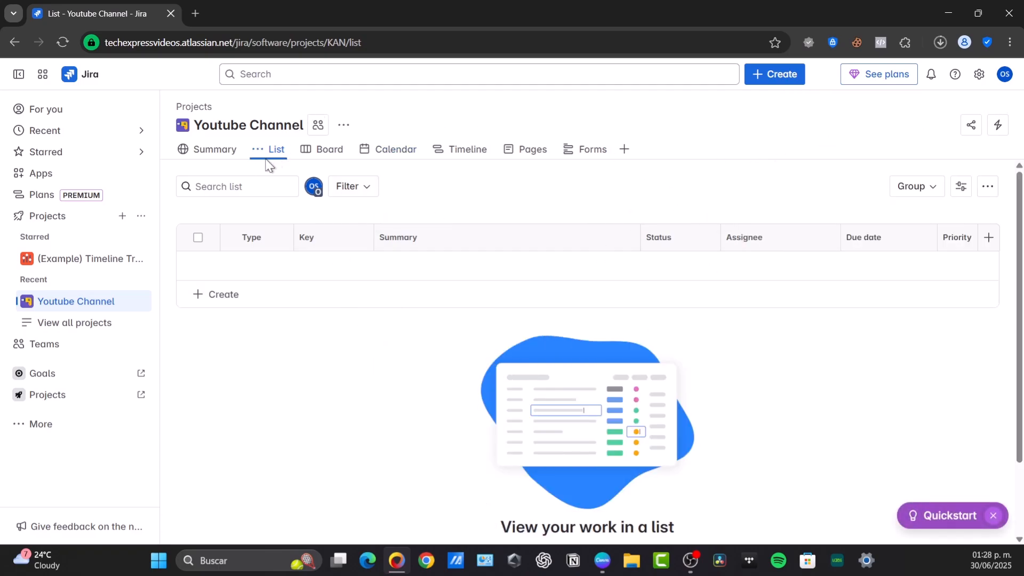
click(226, 158)
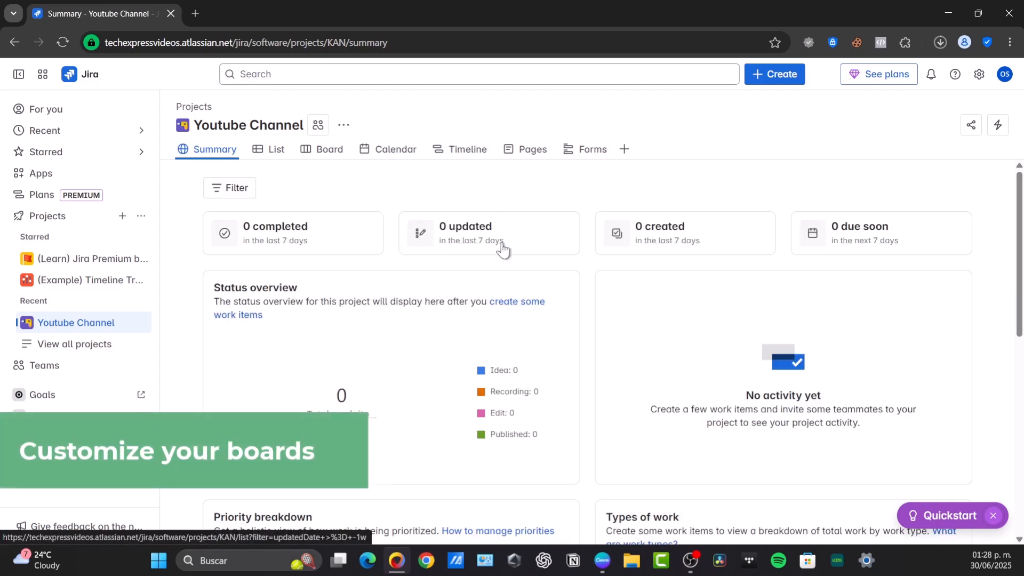
click(271, 150)
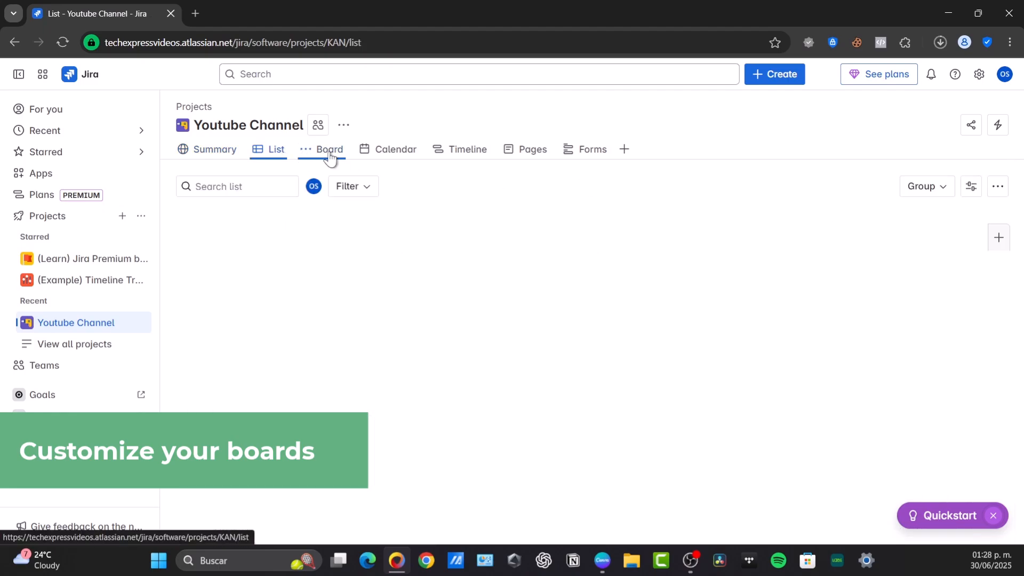
click(332, 156)
click(389, 163)
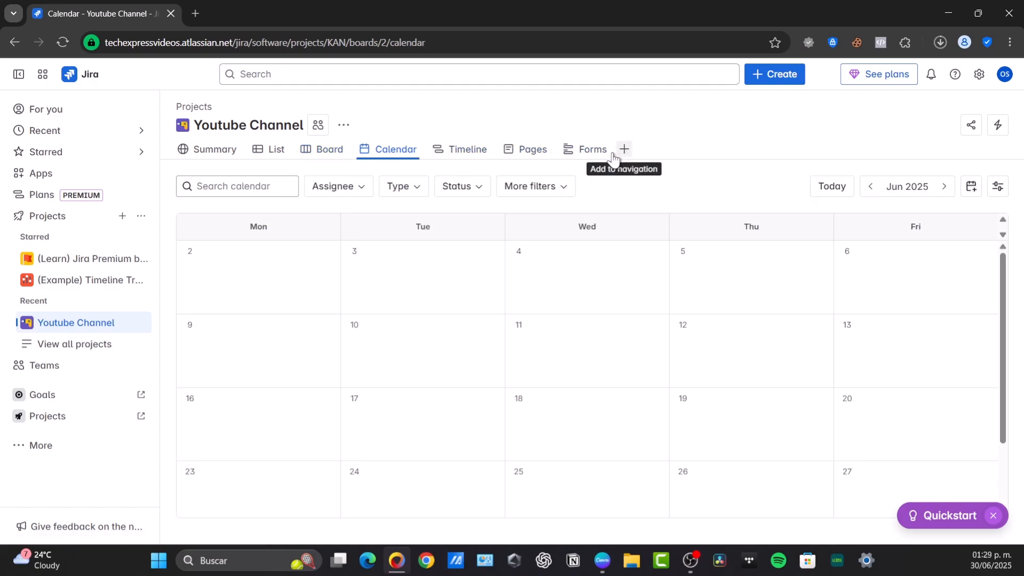
Create a task titled "A youtube video about how to use Jira" in the board's Idea column.
click(322, 156)
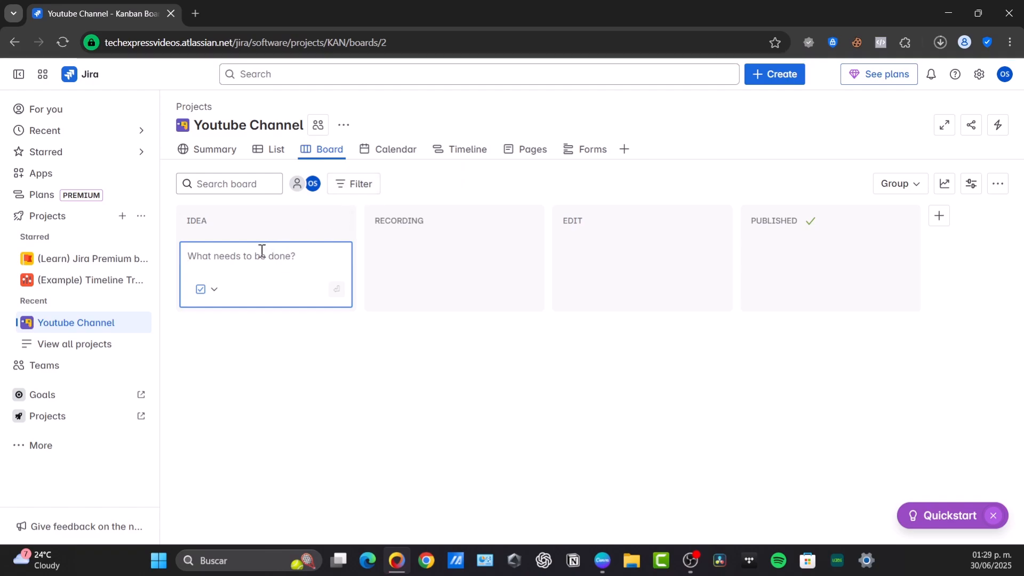
text(A youtube video about)
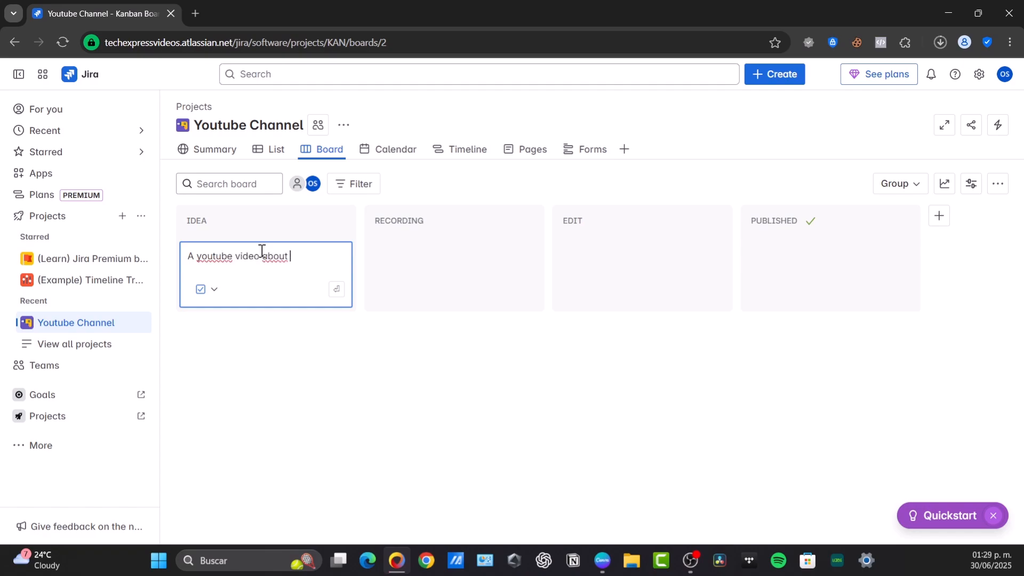
text( how to use Jira)
key(Return)
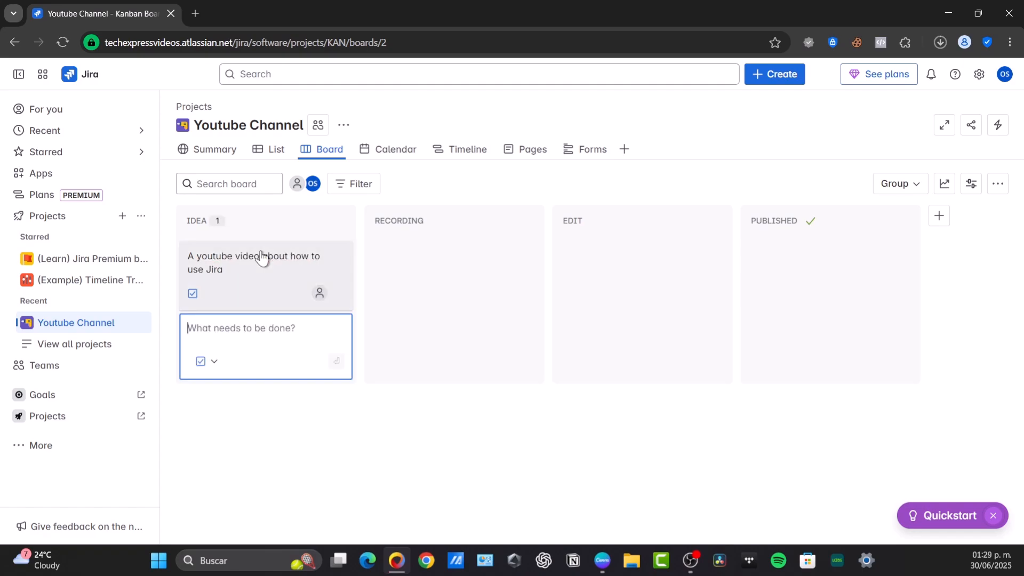
click(361, 440)
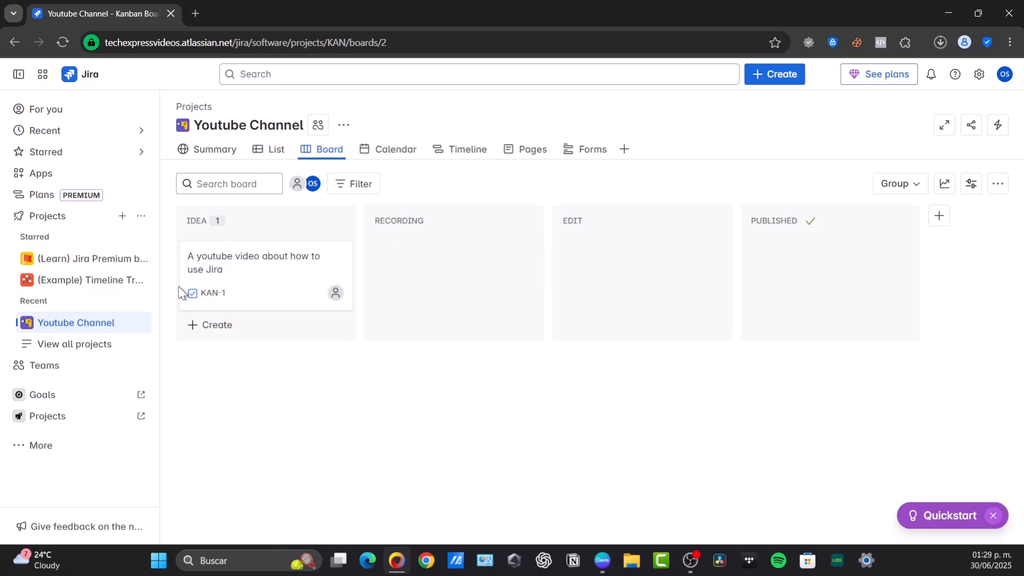
Open the new Idea task and save "A Youtube video" as its description.
click(262, 287)
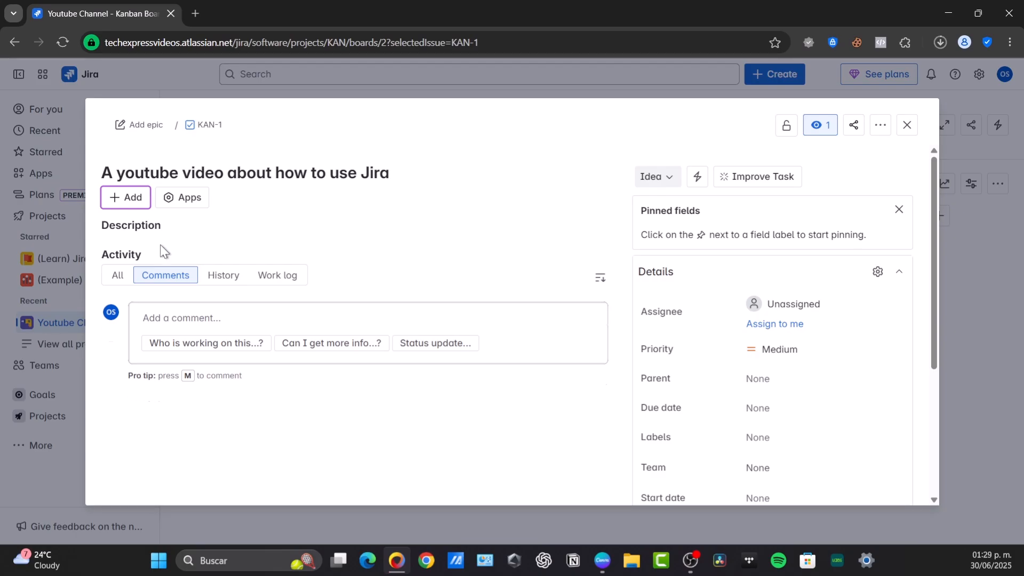
click(163, 246)
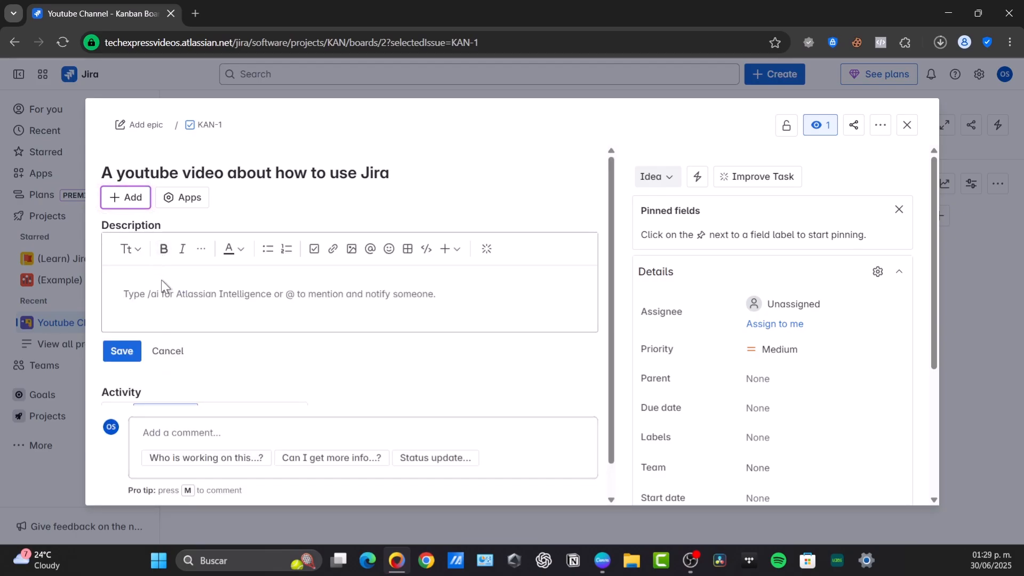
text(A yY)
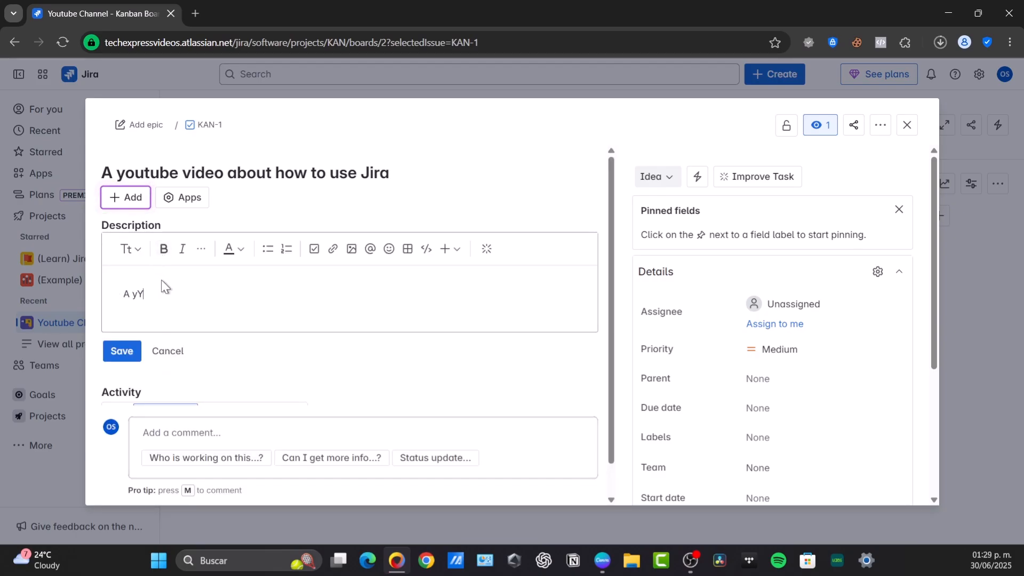
text(outube video)
click(121, 350)
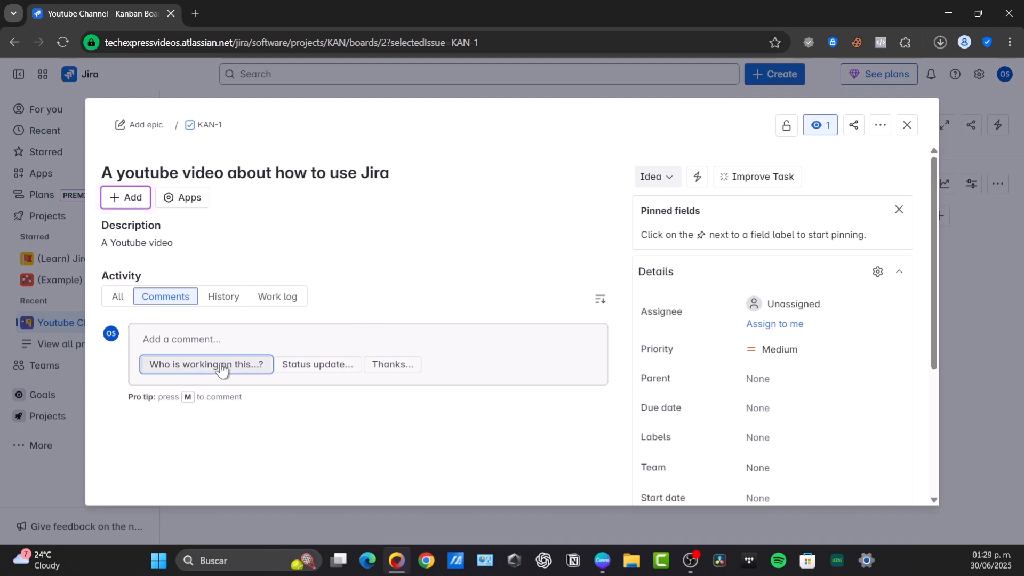
Insert the AI-generated "Who is working on this...?" comment into the task's comment editor and view the available status options.
click(254, 362)
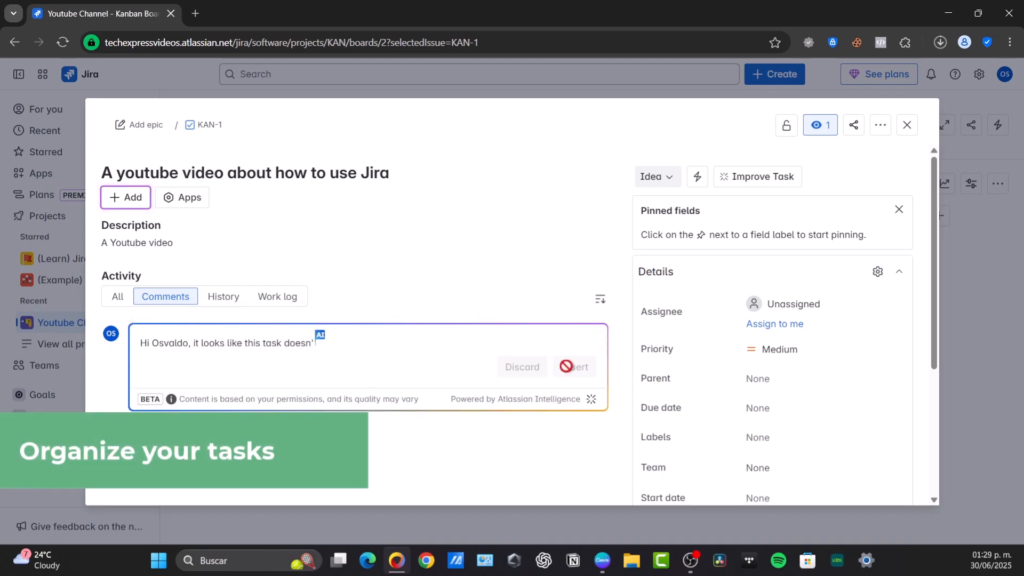
click(569, 379)
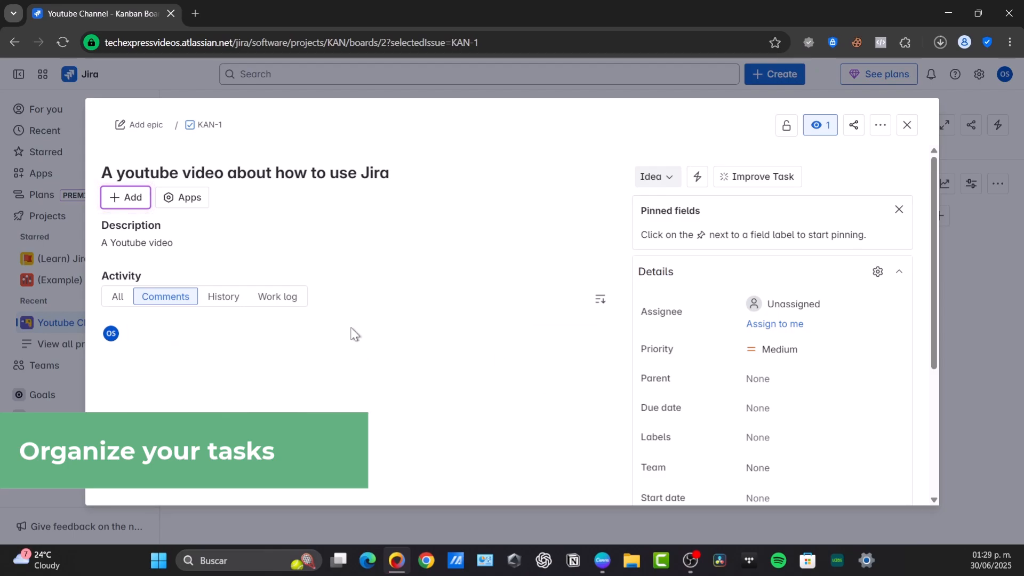
click(659, 184)
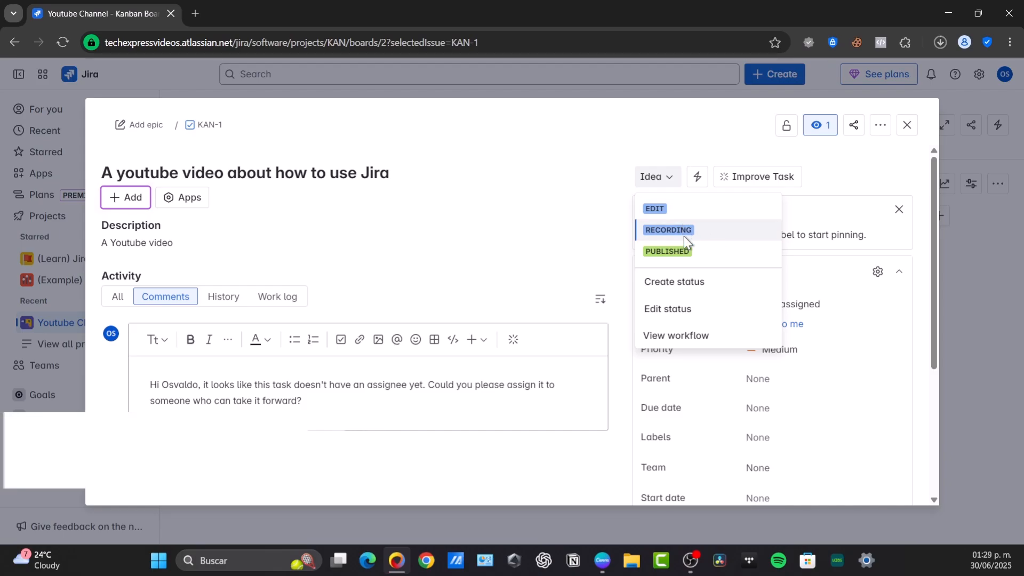
click(699, 150)
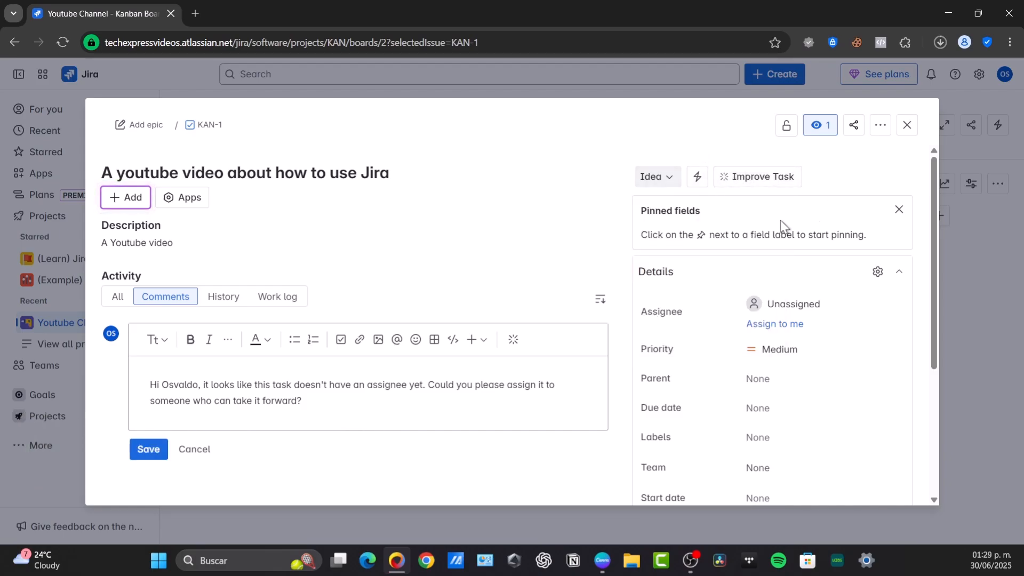
Check the task's Parent options in its details and set the start date to July 1, 2025.
scroll(773, 229, down, 3)
scroll(711, 257, up, 3)
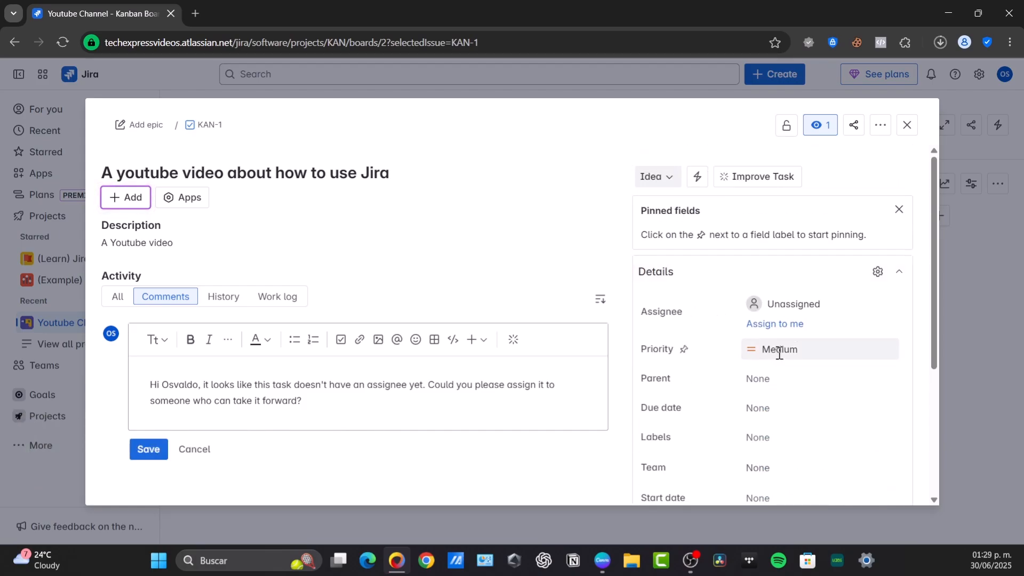
click(785, 377)
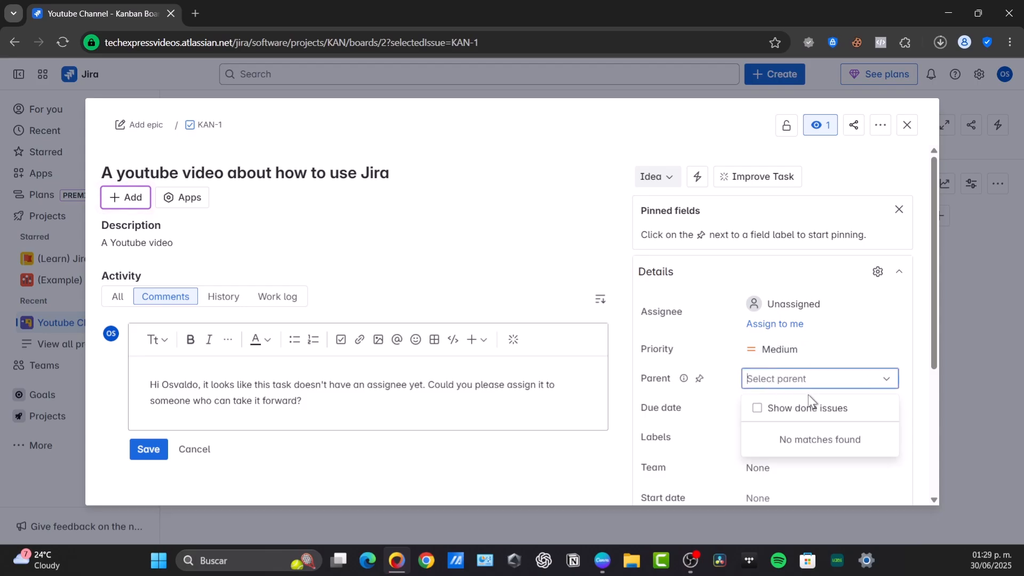
scroll(786, 365, down, 3)
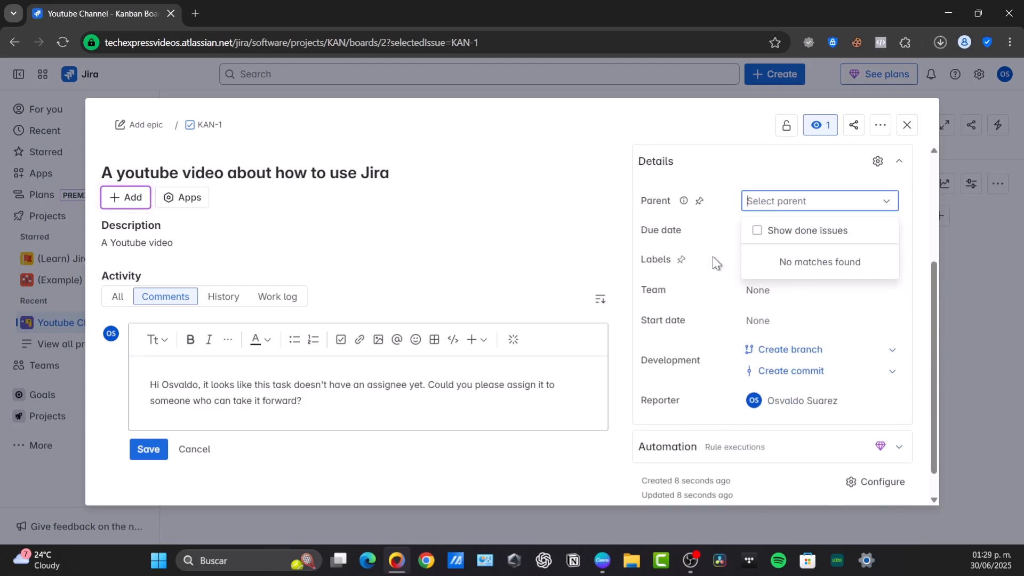
click(762, 320)
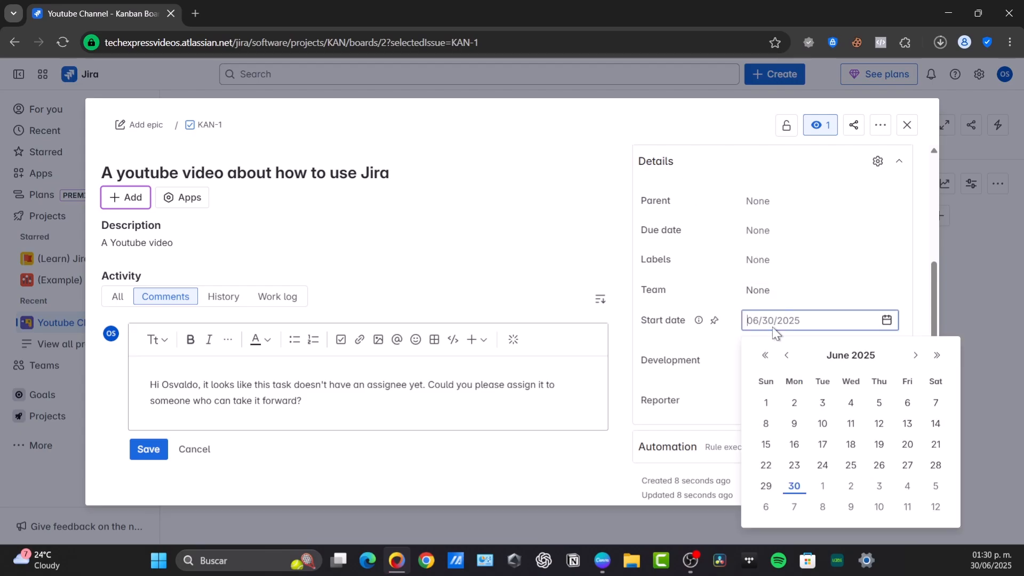
click(915, 355)
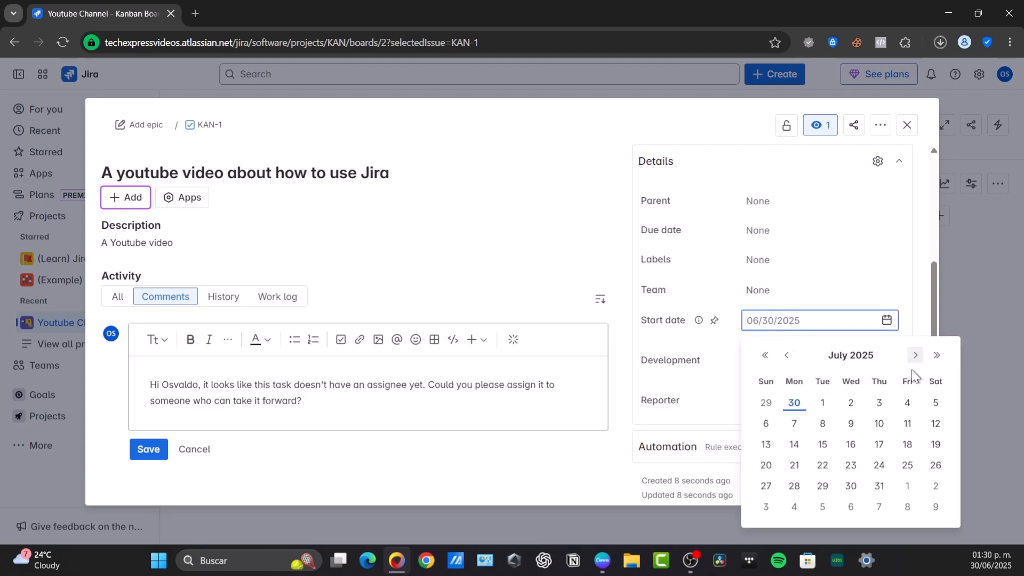
click(831, 404)
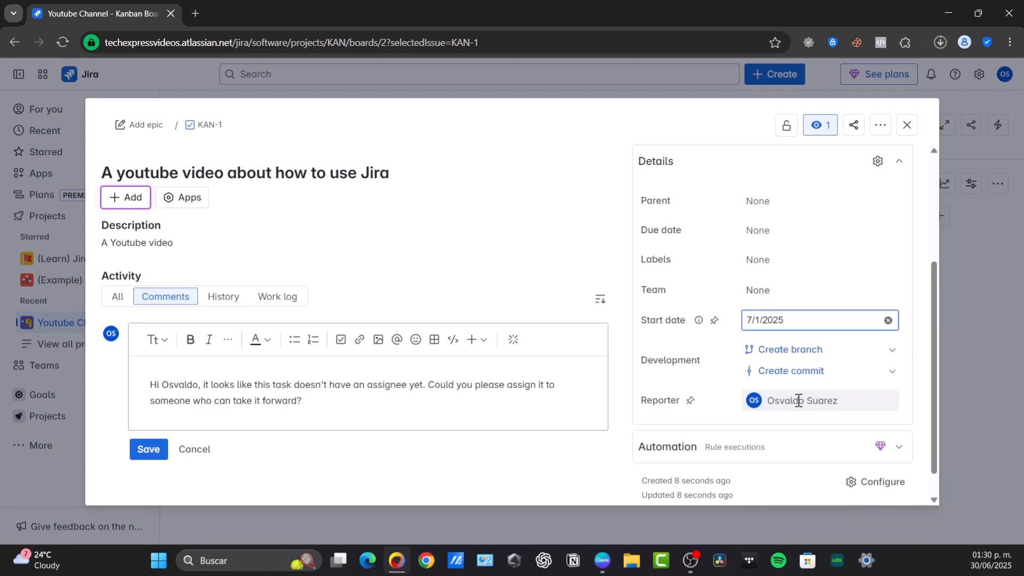
Save the drafted comment on the task and move its card from Idea to the Recording column.
scroll(754, 430, down, 1)
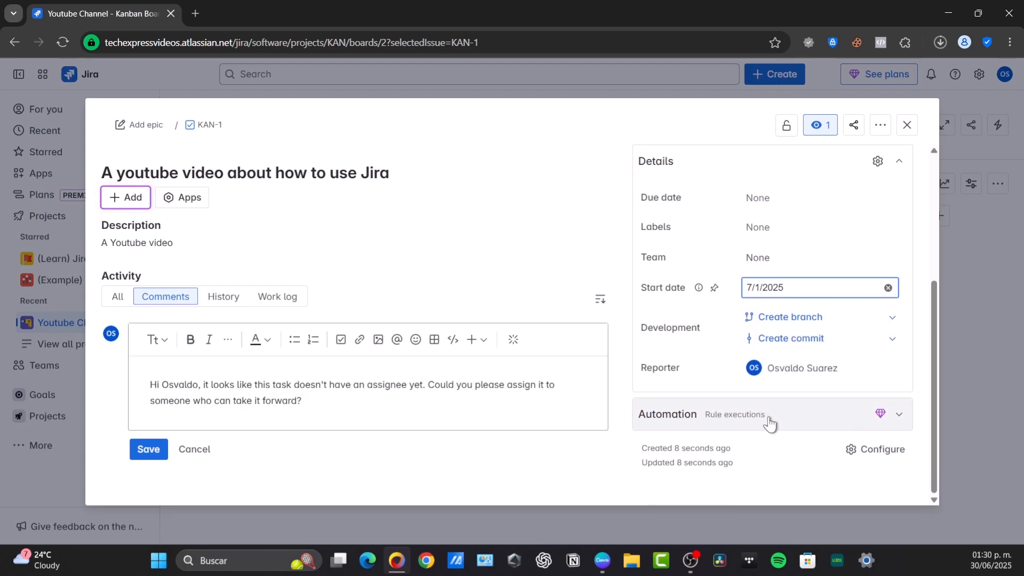
click(149, 450)
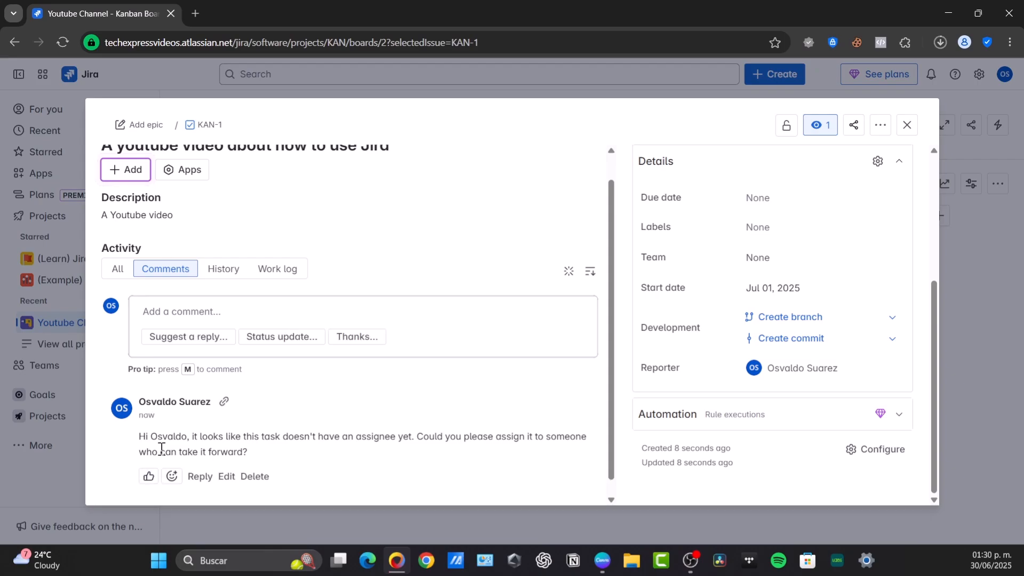
click(908, 128)
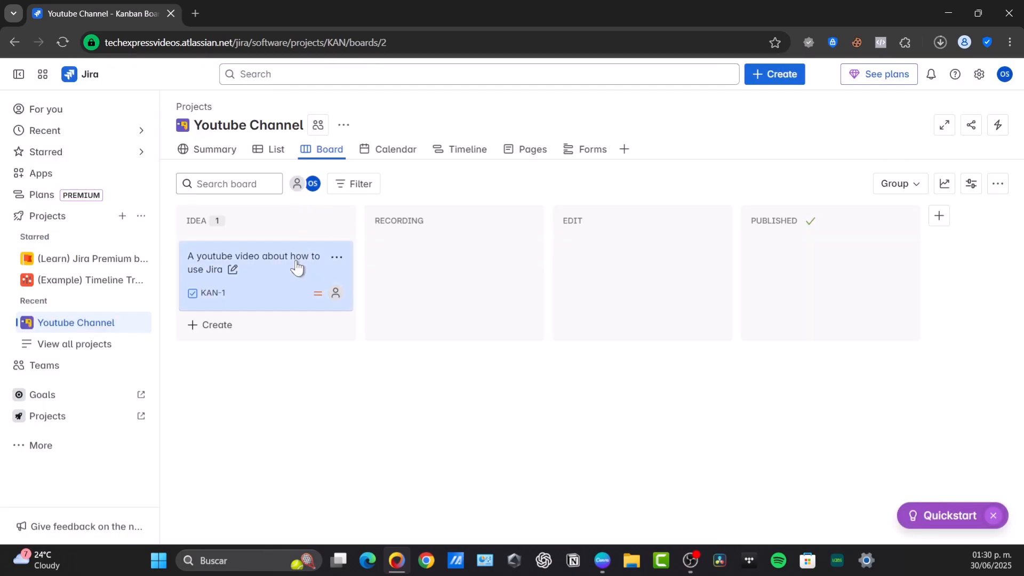
drag(295, 267, 423, 260)
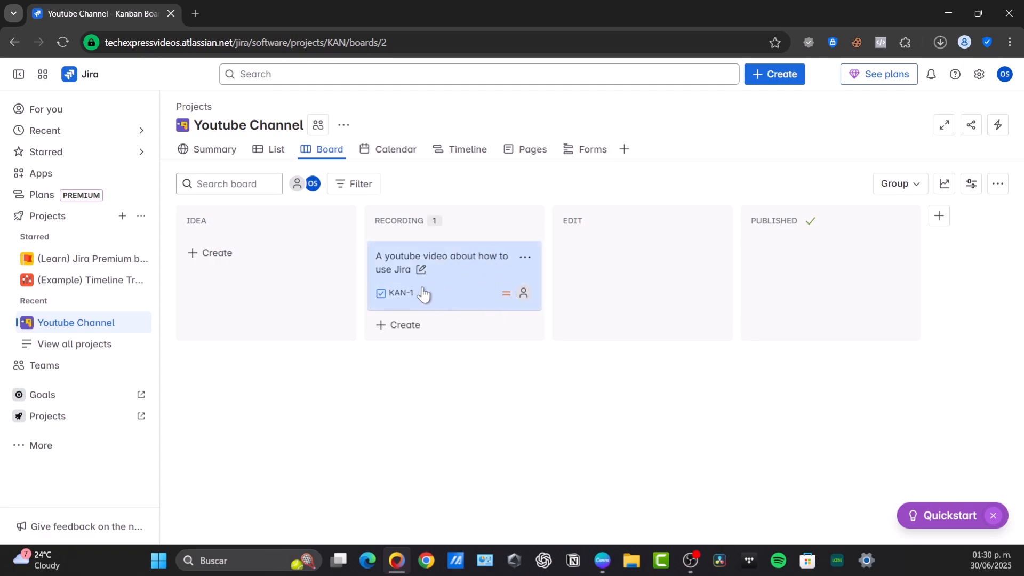
Assign the Recording task to yourself and reset its assignee to Automatic.
click(447, 266)
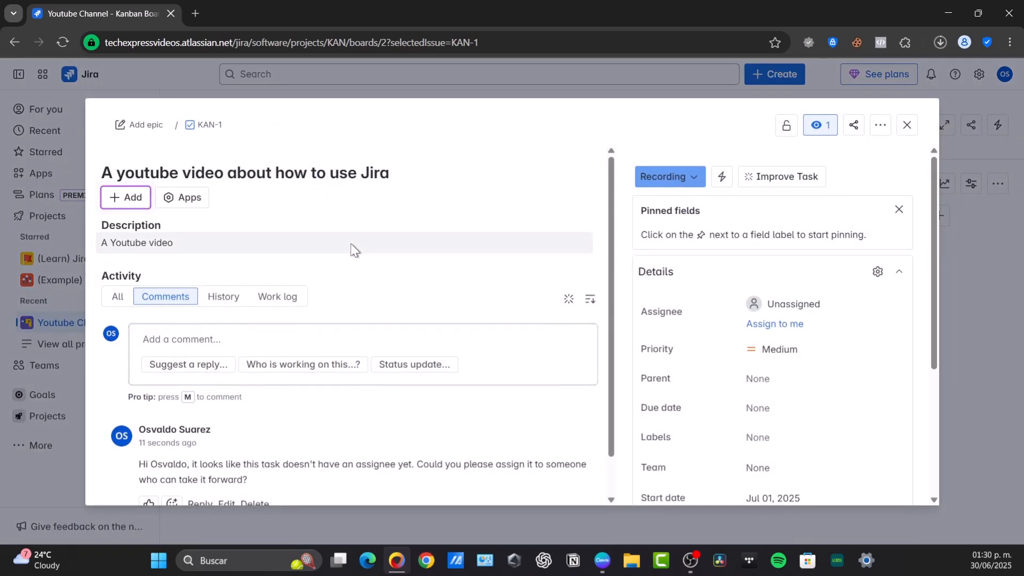
click(798, 325)
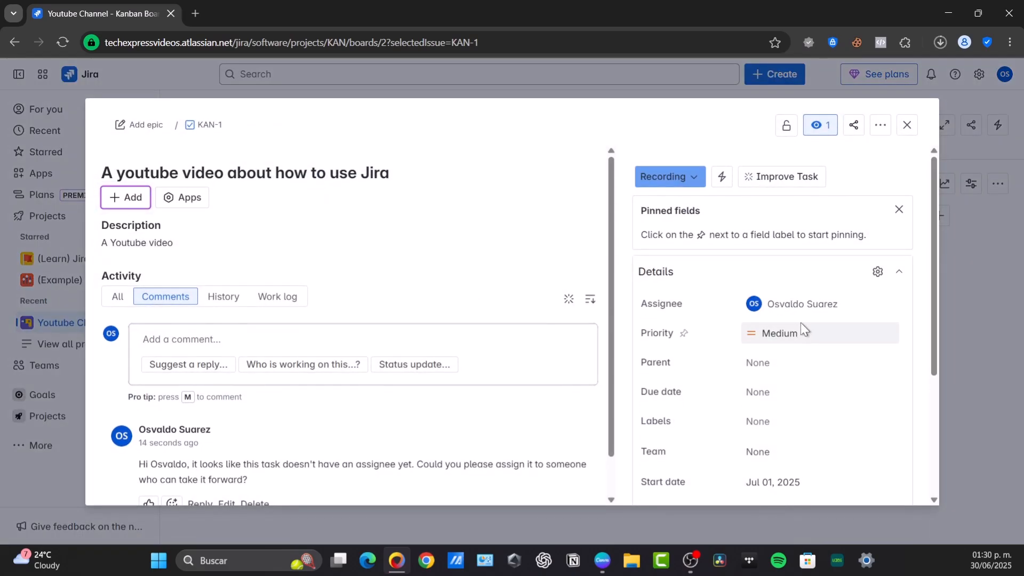
click(763, 308)
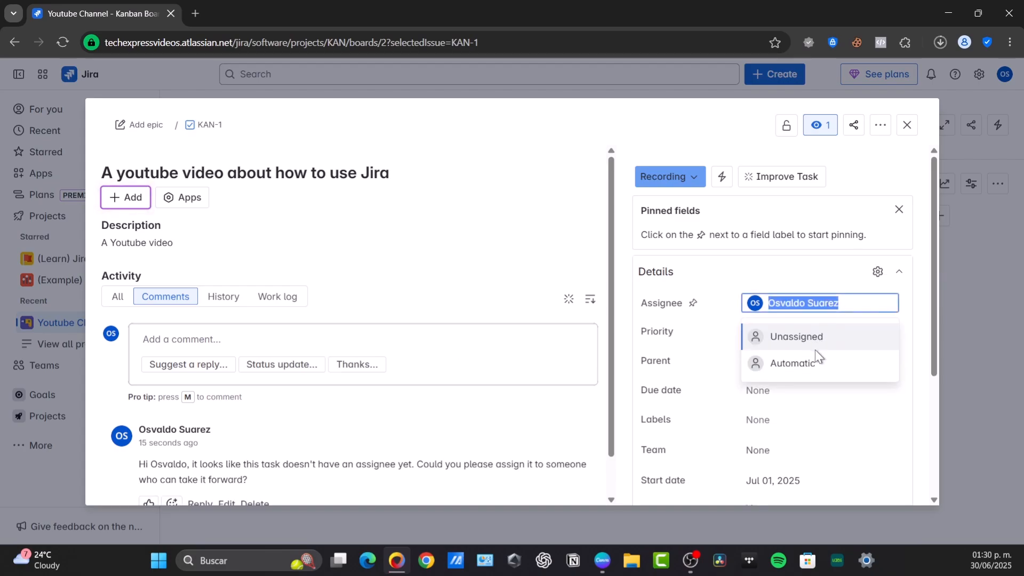
click(794, 368)
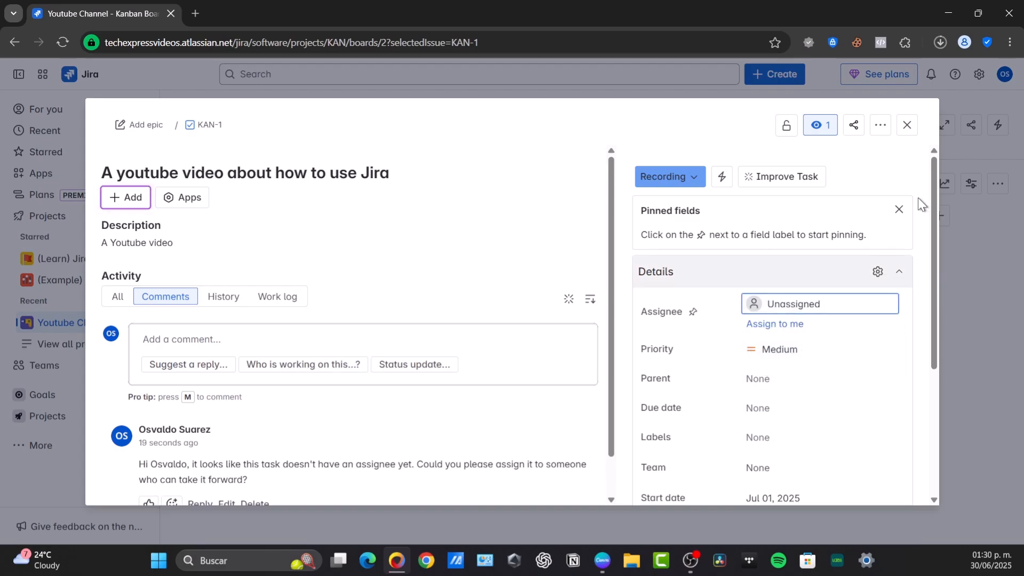
click(908, 125)
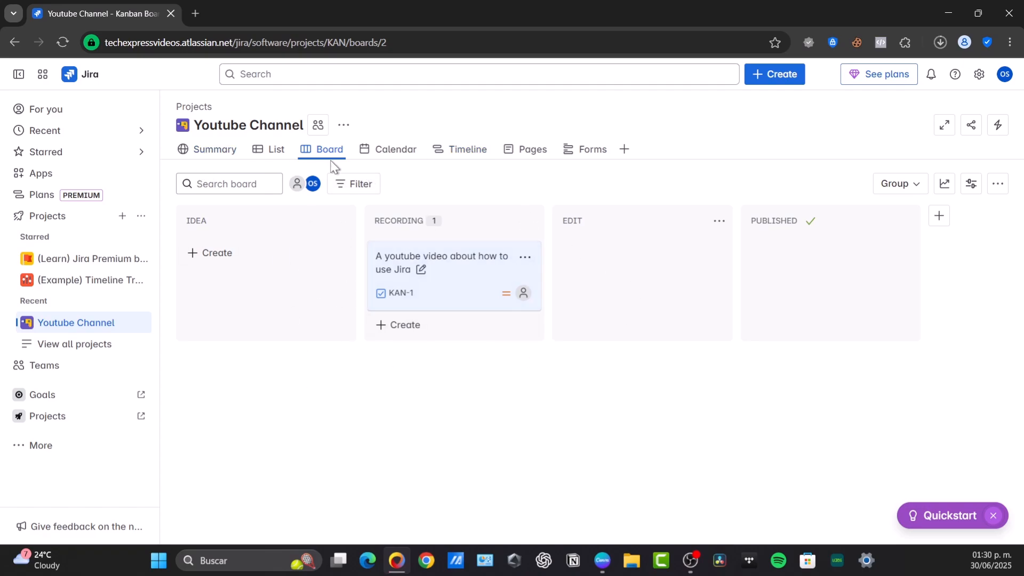
Look through the project's Timeline at the Weeks scale and its Pages and Forms views.
click(467, 149)
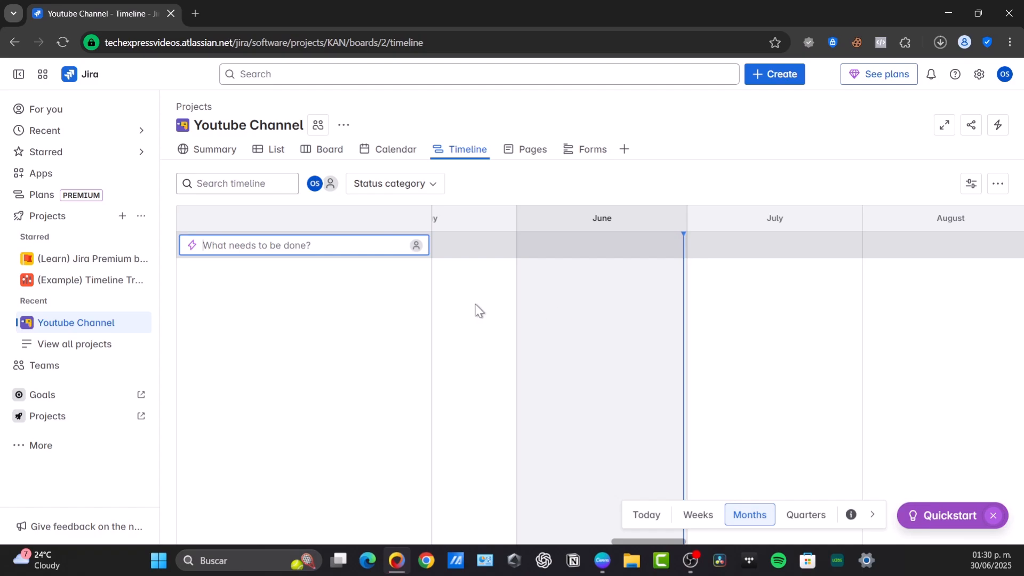
click(717, 521)
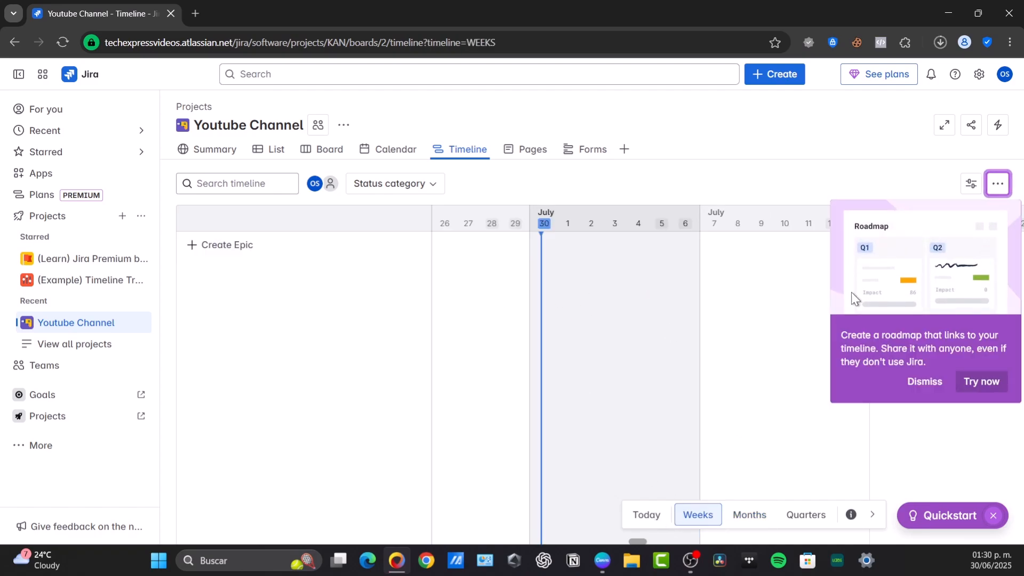
click(646, 515)
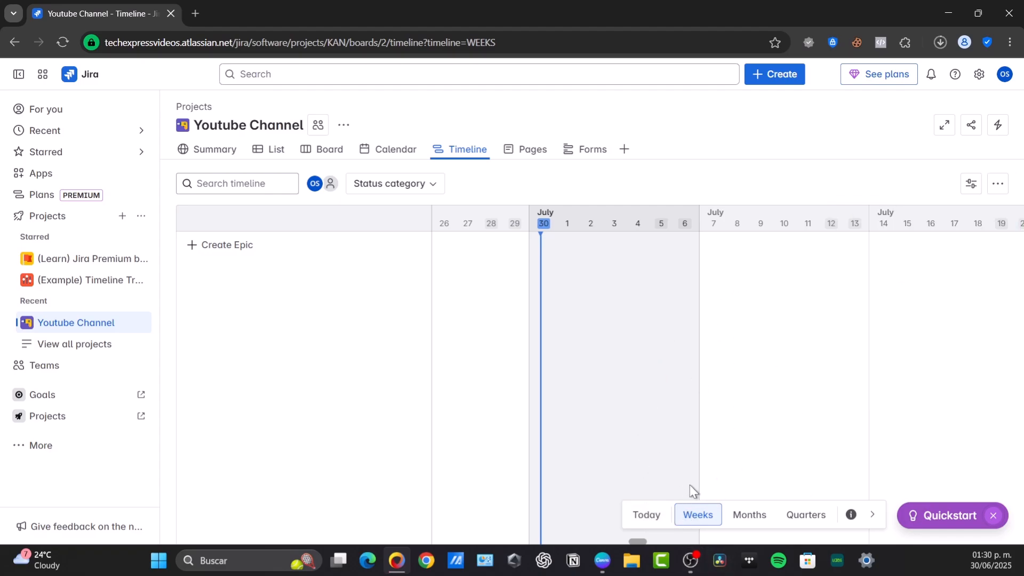
drag(675, 303, 534, 258)
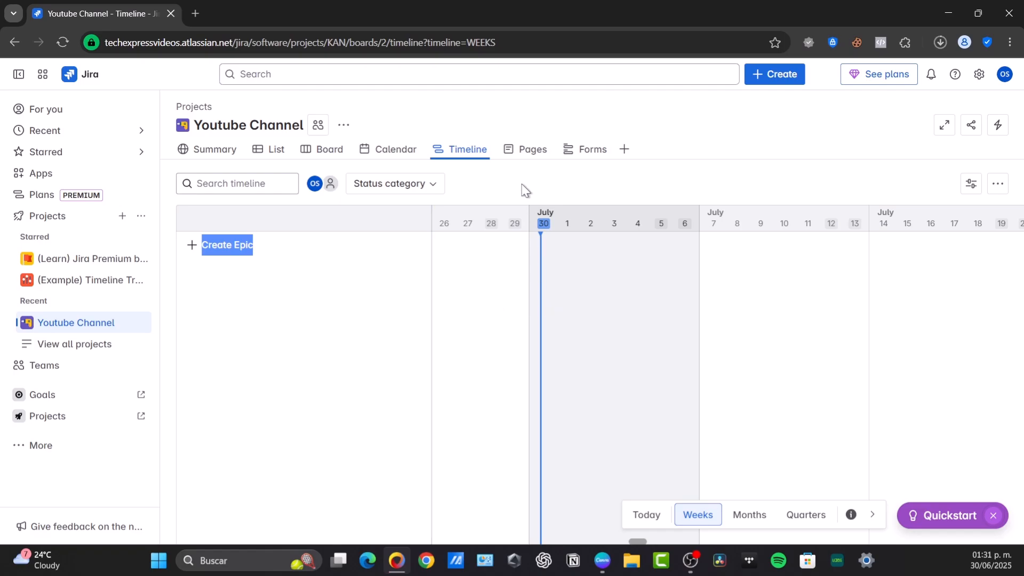
click(532, 151)
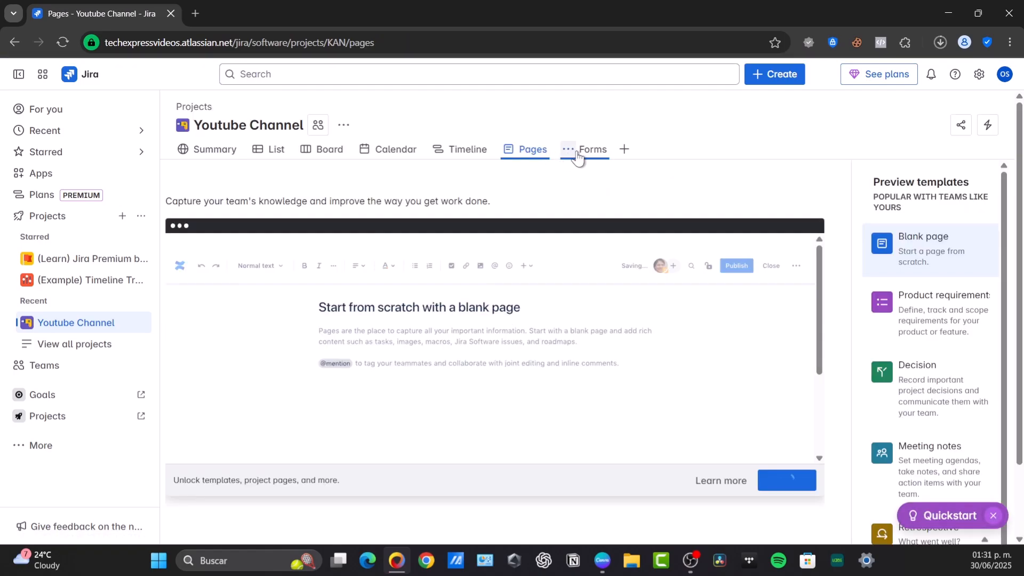
click(586, 152)
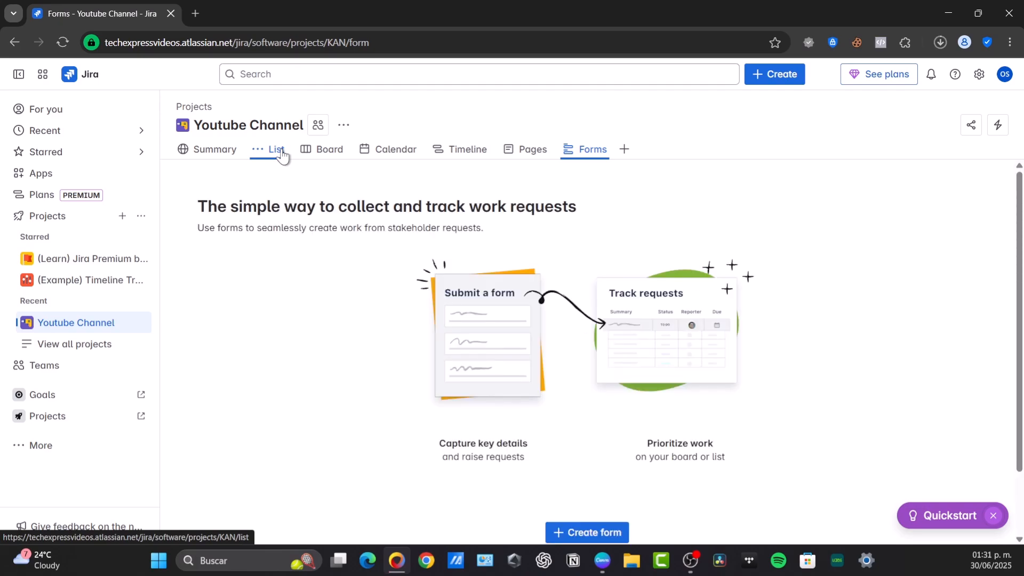
Examine the project's Summary reports on status, activity, priority and workload, and view the sharing options.
click(221, 154)
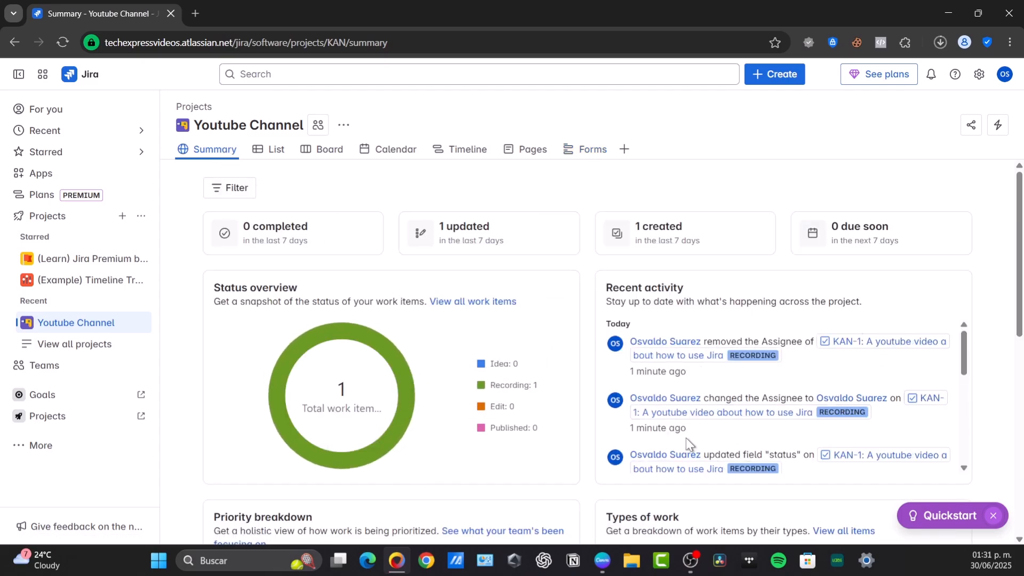
scroll(738, 320, down, 3)
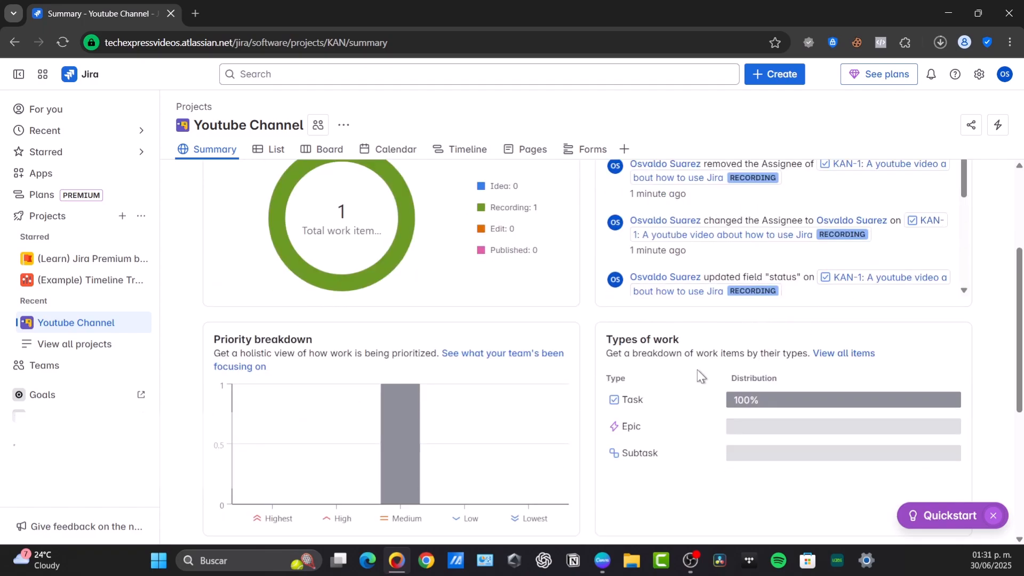
scroll(458, 427, down, 3)
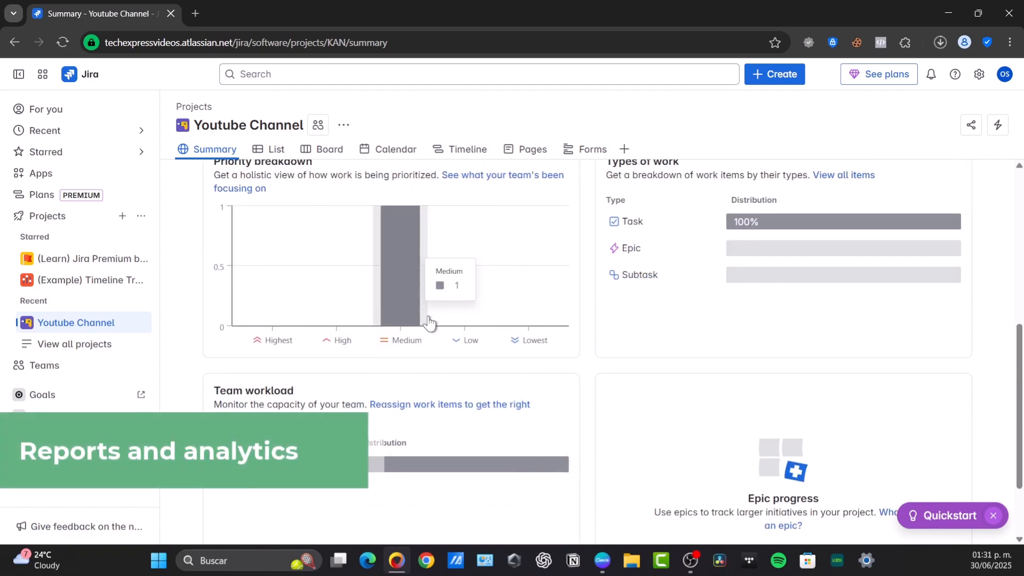
scroll(461, 424, down, 2)
scroll(802, 366, up, 8)
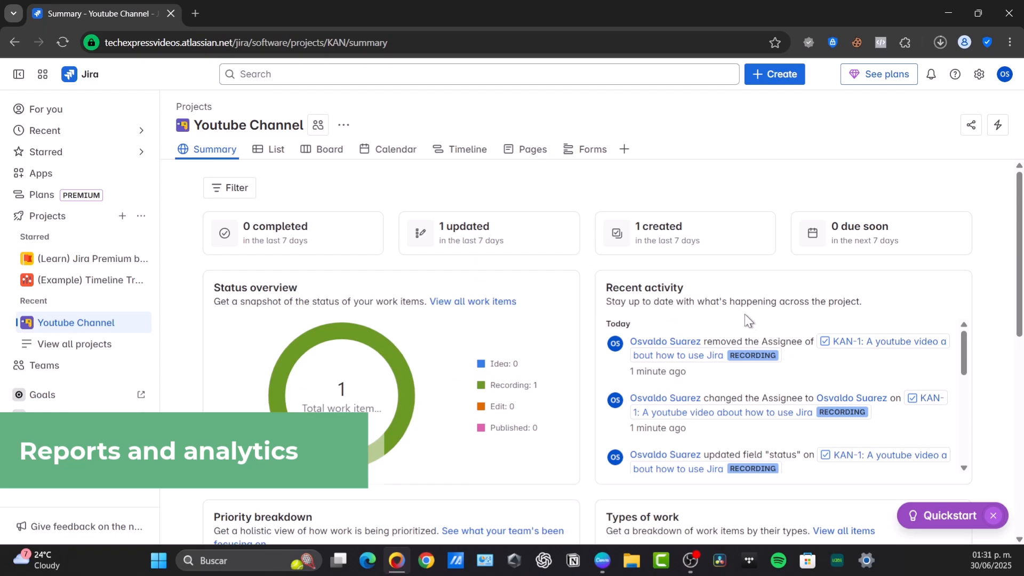
click(971, 125)
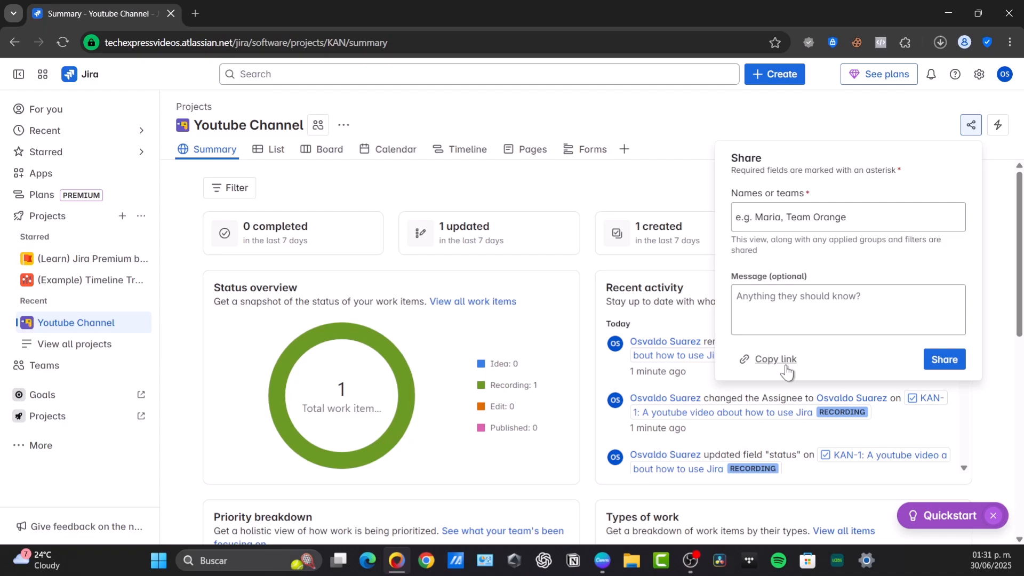
View the project's List and browse the Marketplace apps available for Jira.
click(275, 150)
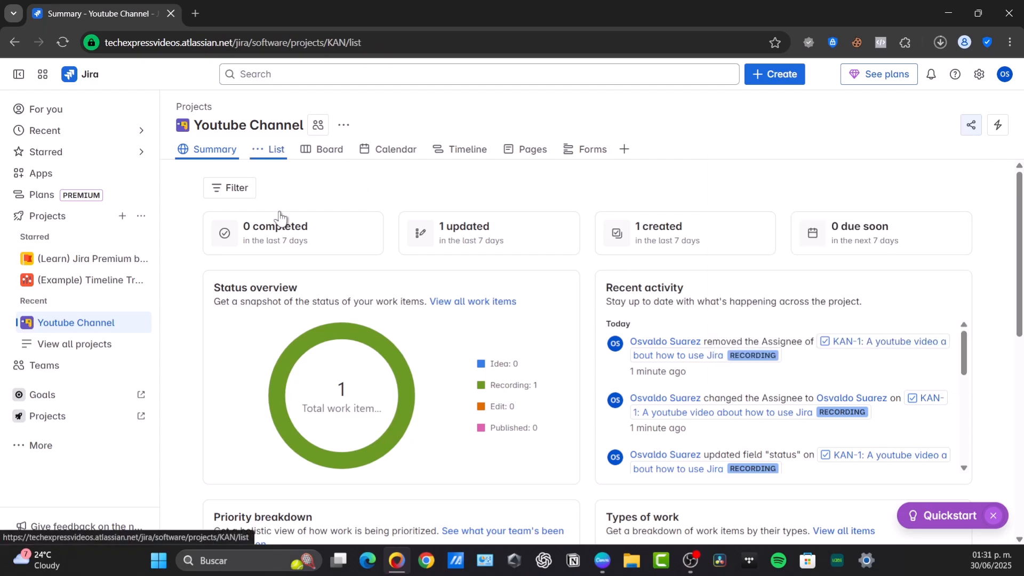
drag(306, 281, 261, 305)
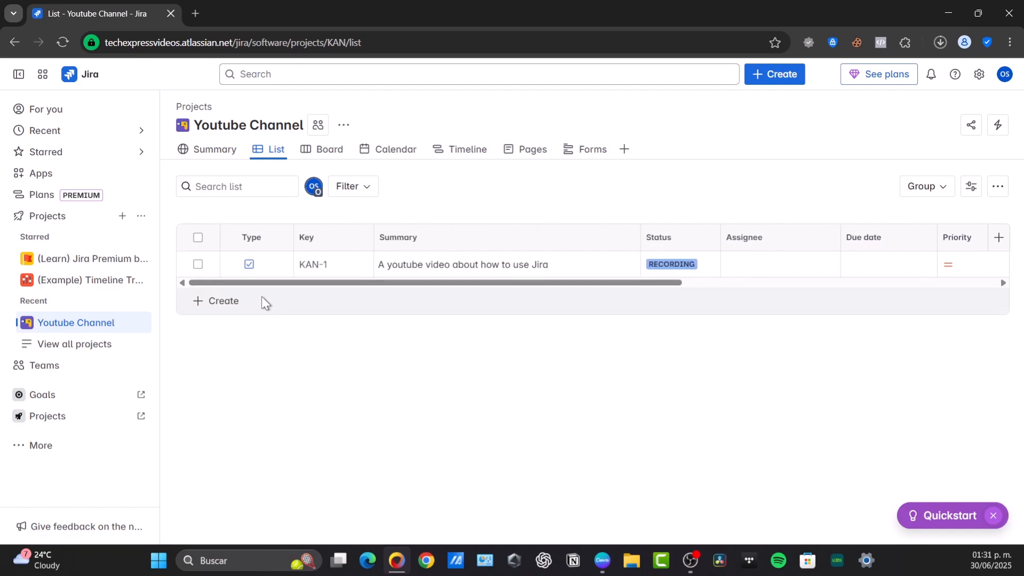
click(79, 180)
click(80, 194)
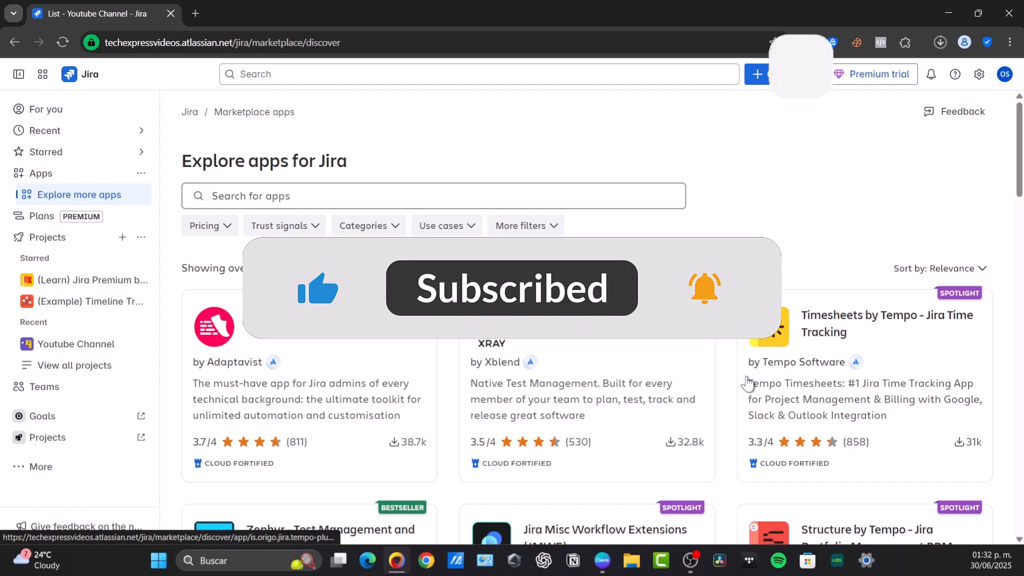
scroll(744, 384, down, 12)
scroll(471, 358, up, 3)
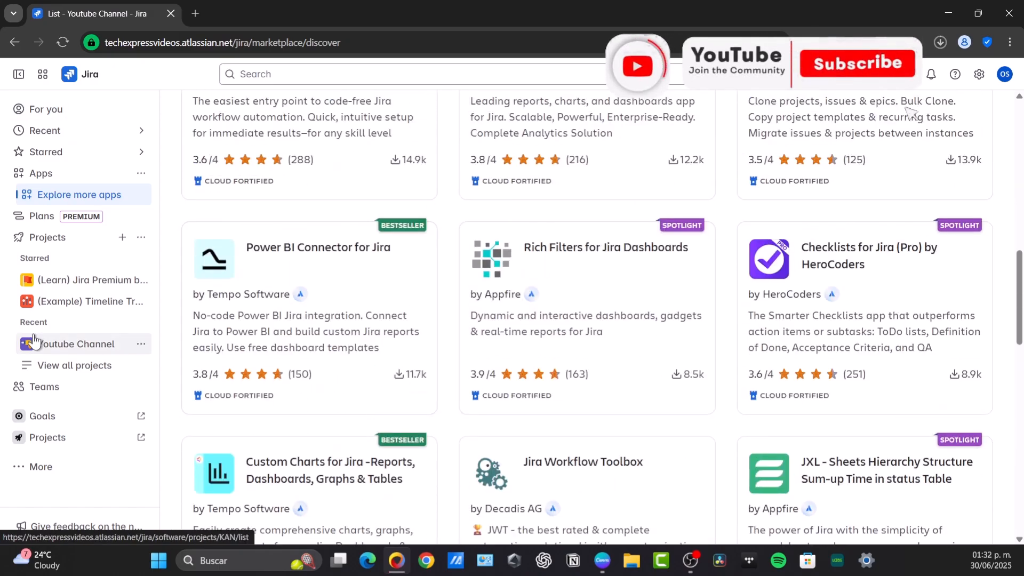
Return to the Youtube Channel project and open the Goals page.
click(59, 343)
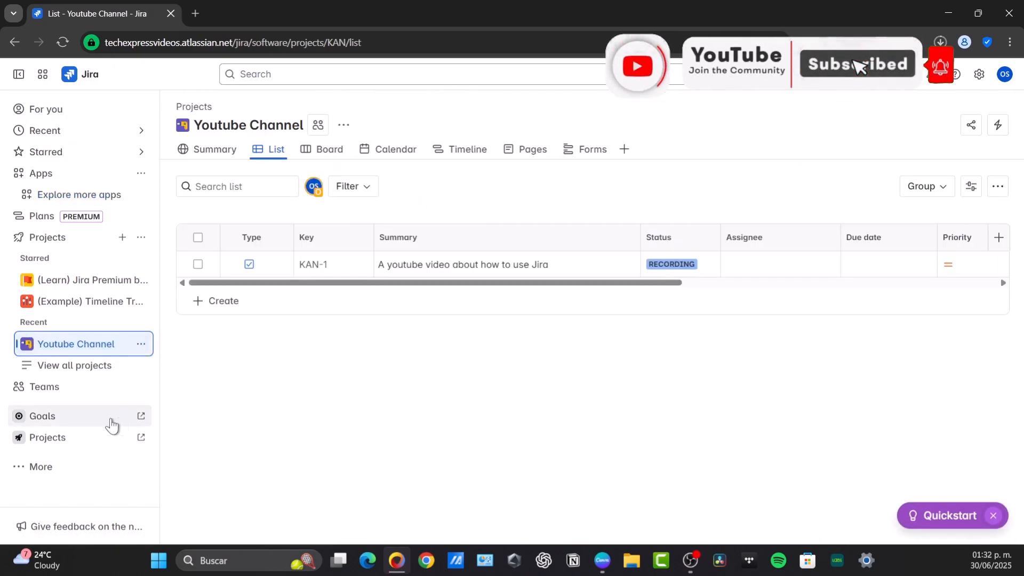
click(74, 421)
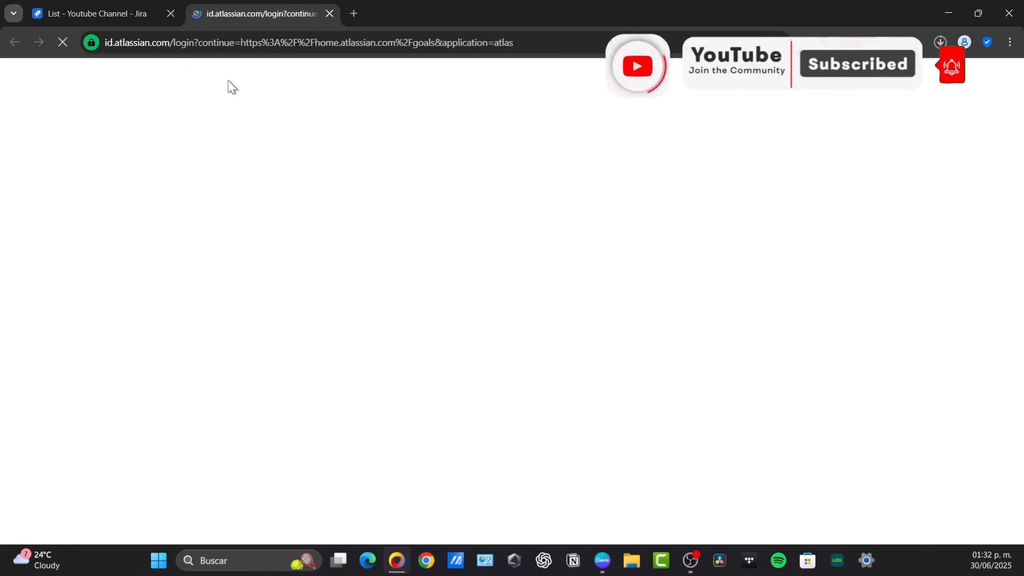